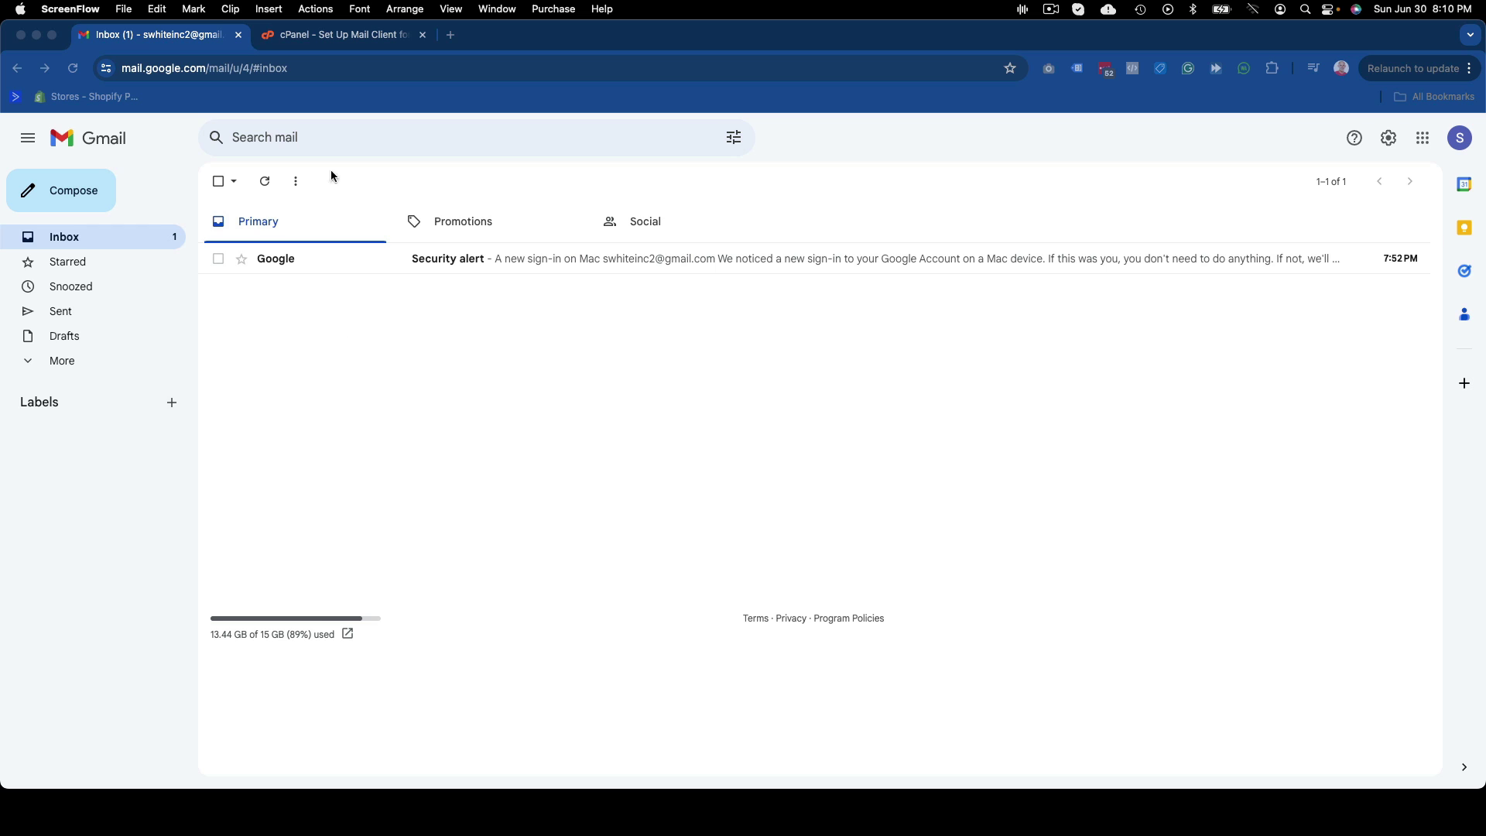
- Open the full Gmail settings at the Accounts and Import section
{"action": "left_click", "coordinate": [609, 439]}
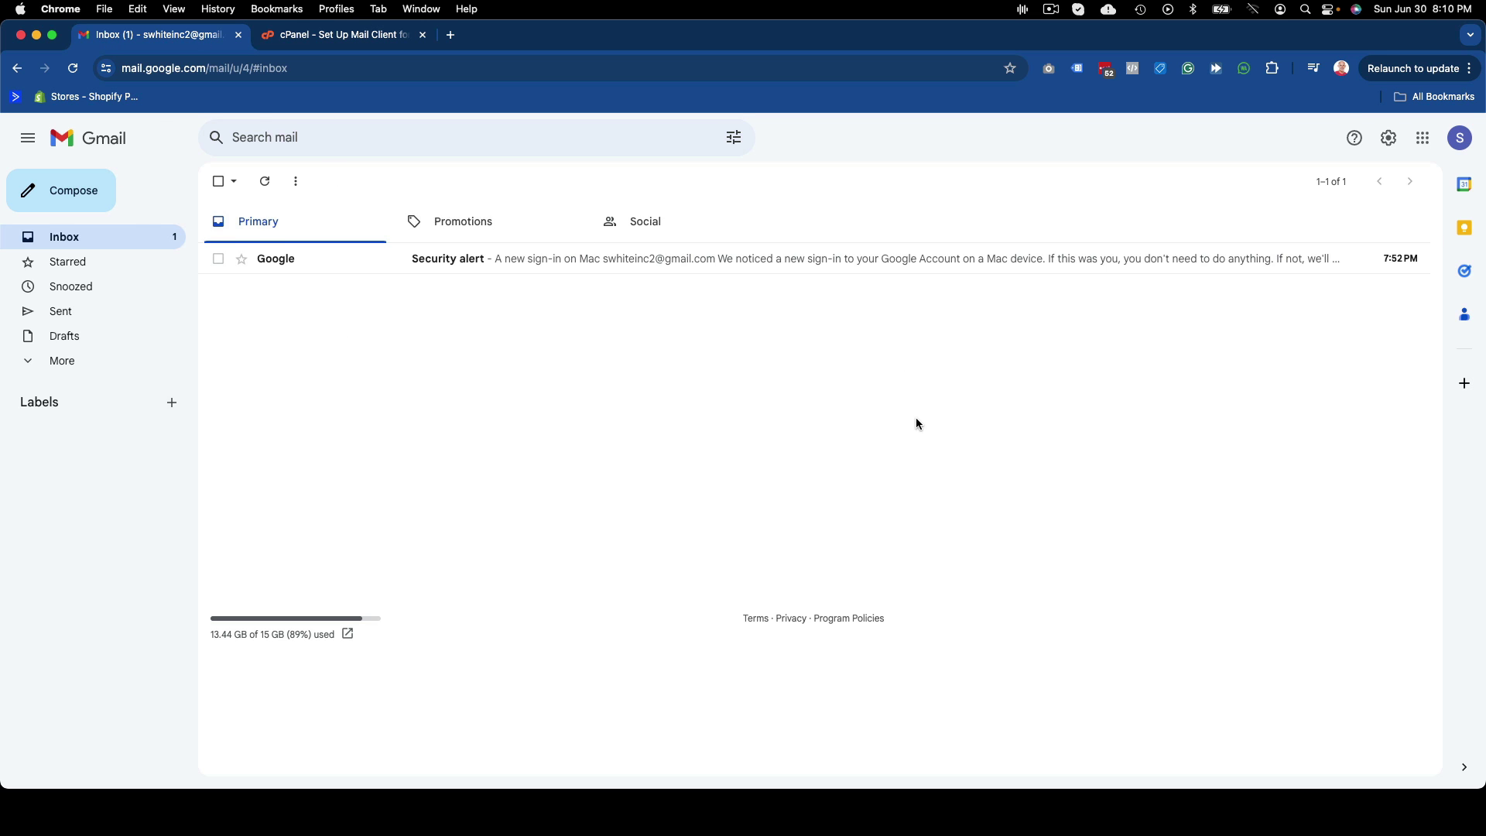
{"action": "left_click", "coordinate": [1390, 141]}
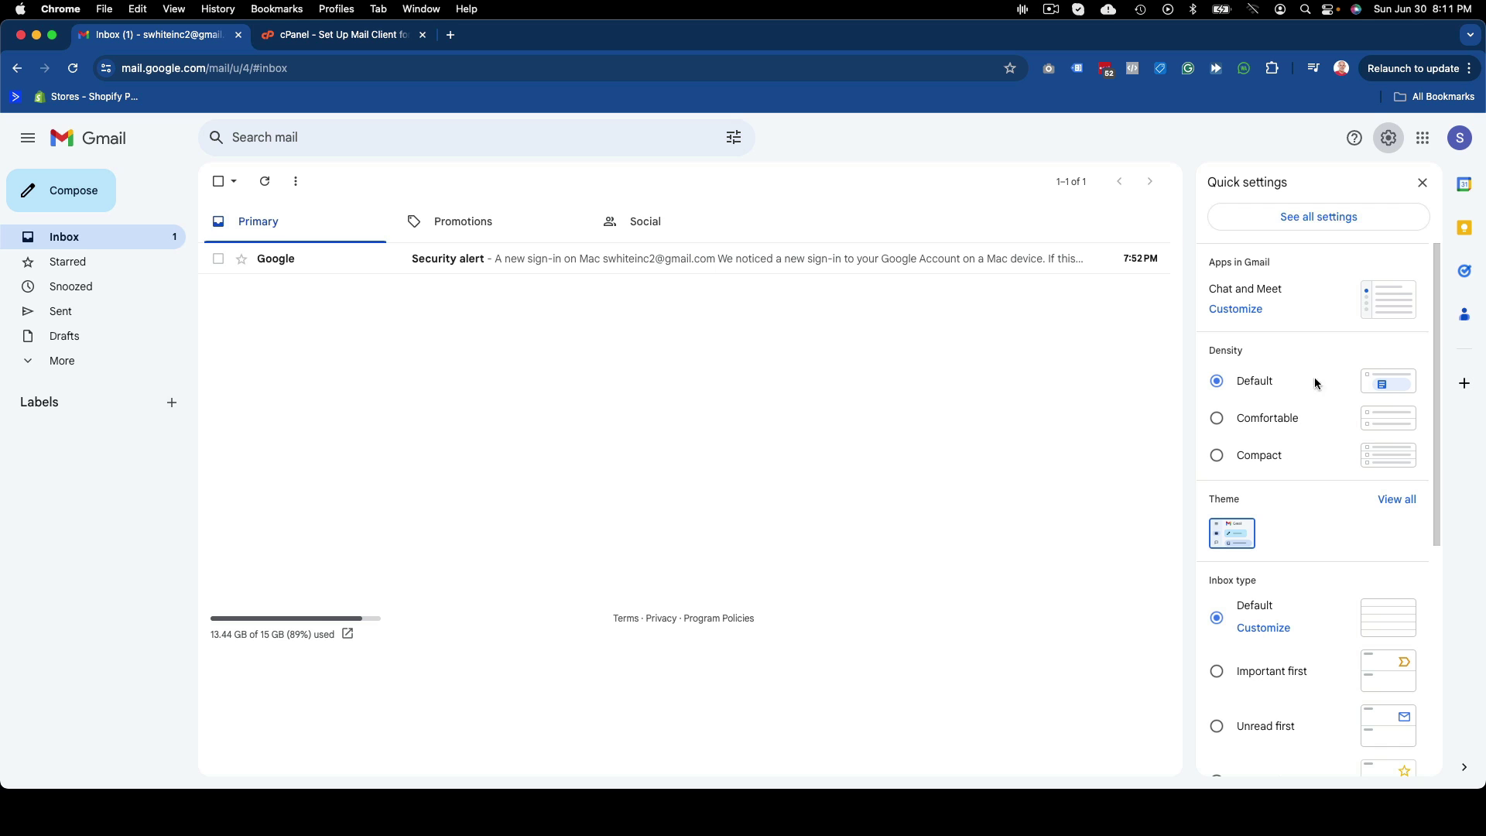
{"action": "left_click", "coordinate": [1325, 220]}
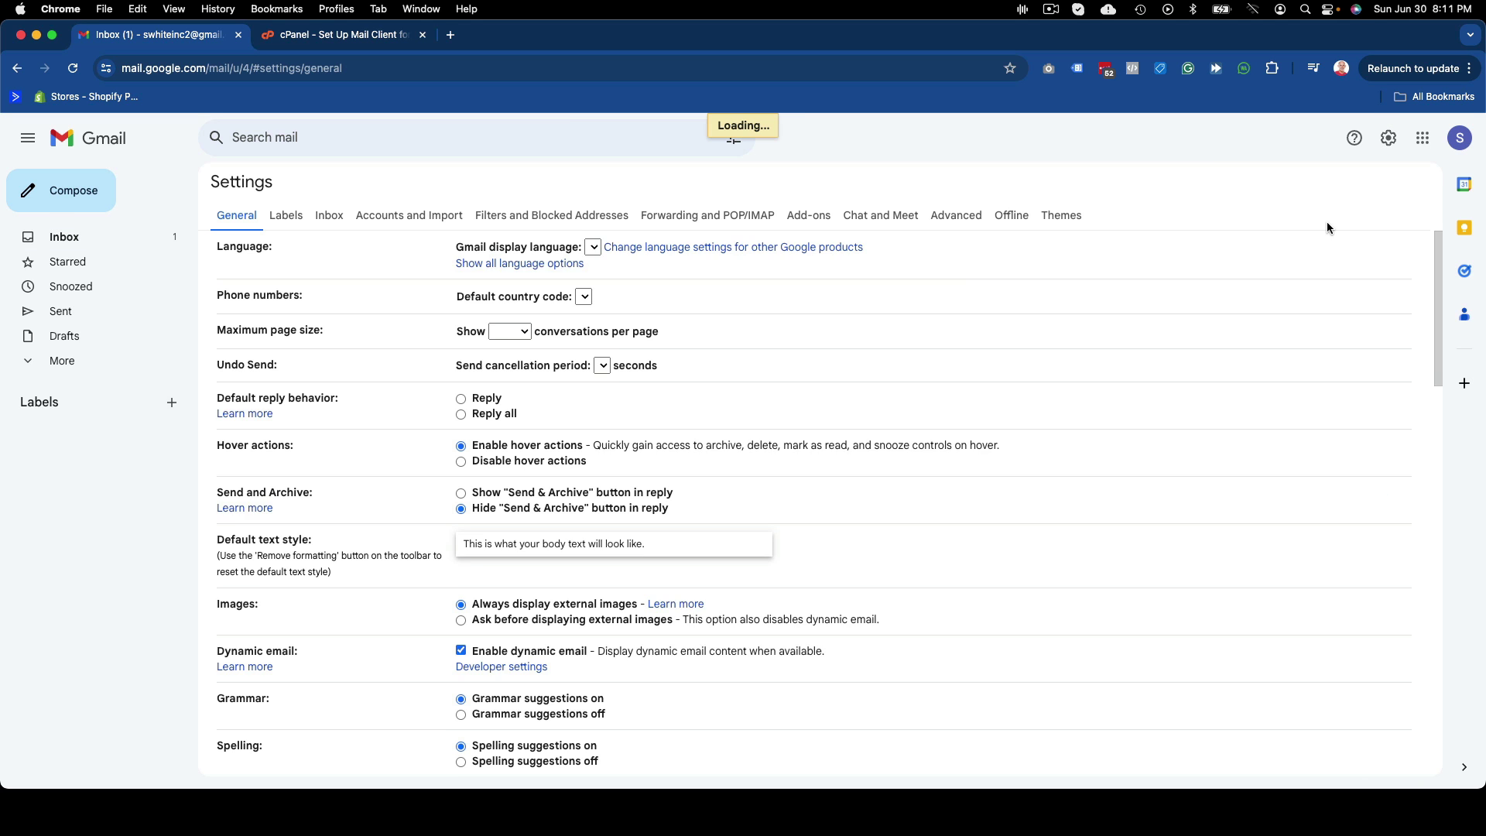
{"action": "left_click", "coordinate": [402, 216]}
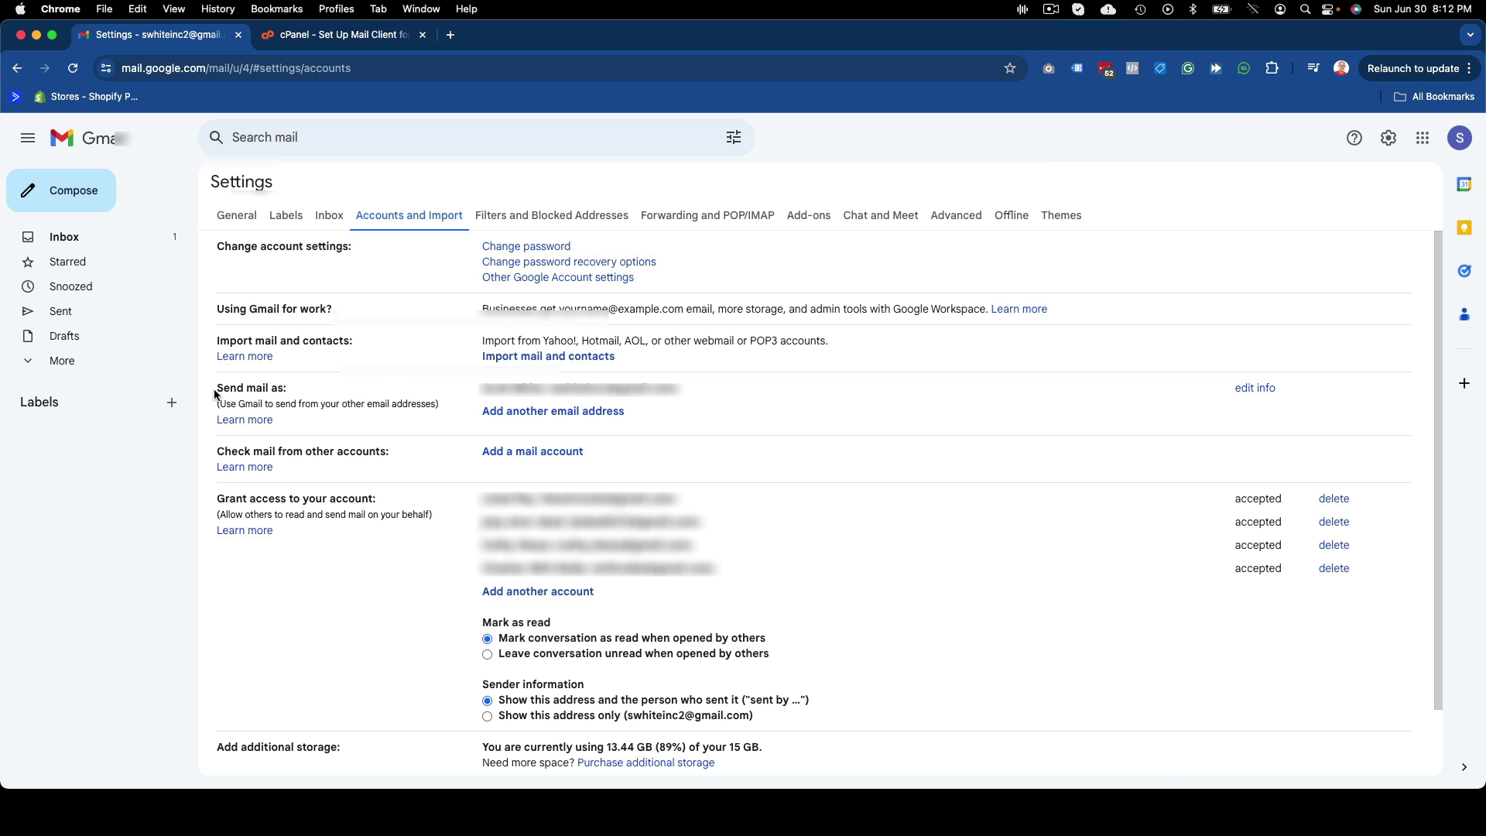
- Start adding another send-as address, entering the sender name and business email address as an alias, and continue to the SMTP settings
{"action": "left_click_drag", "start_coordinate": [217, 394], "coordinate": [305, 391]}
{"action": "left_click", "coordinate": [492, 430]}
{"action": "left_click", "coordinate": [550, 414]}
{"action": "left_click", "coordinate": [190, 140]}
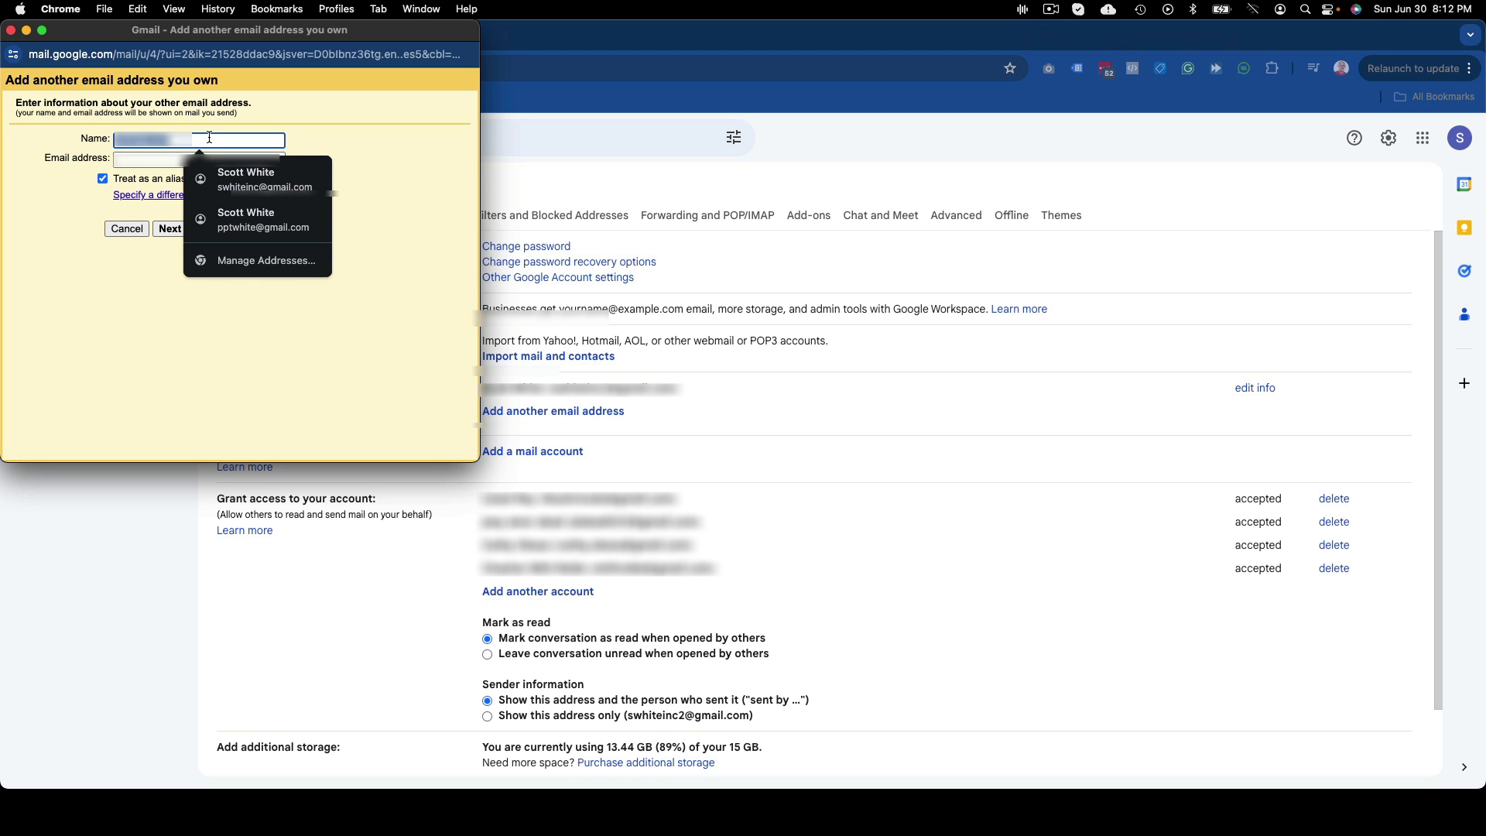
{"action": "type", "text": "Jay"}
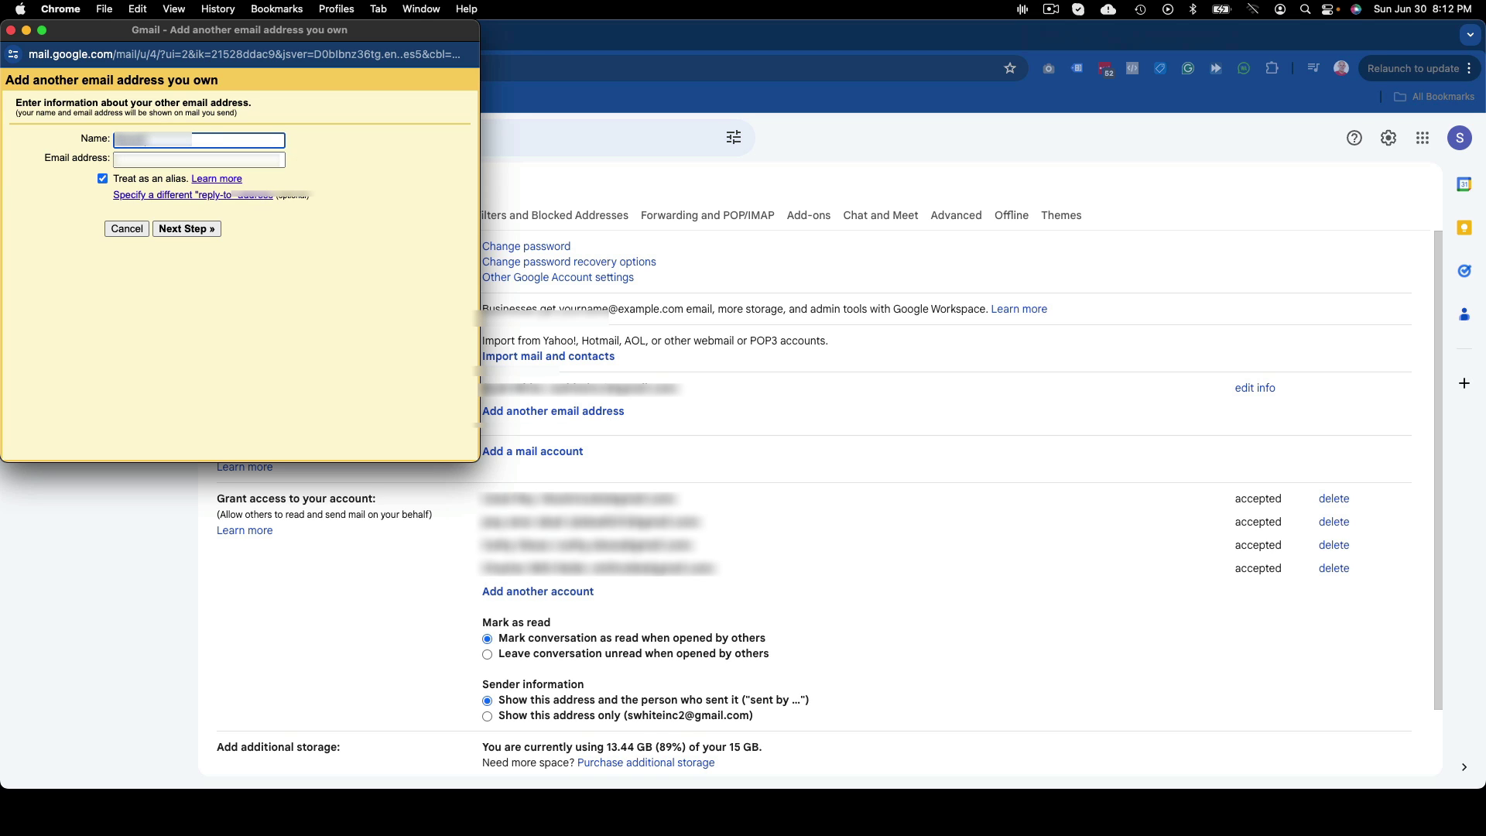
{"action": "type", "text": " W"}
{"action": "left_click", "coordinate": [161, 159]}
{"action": "key", "text": "super+v"}
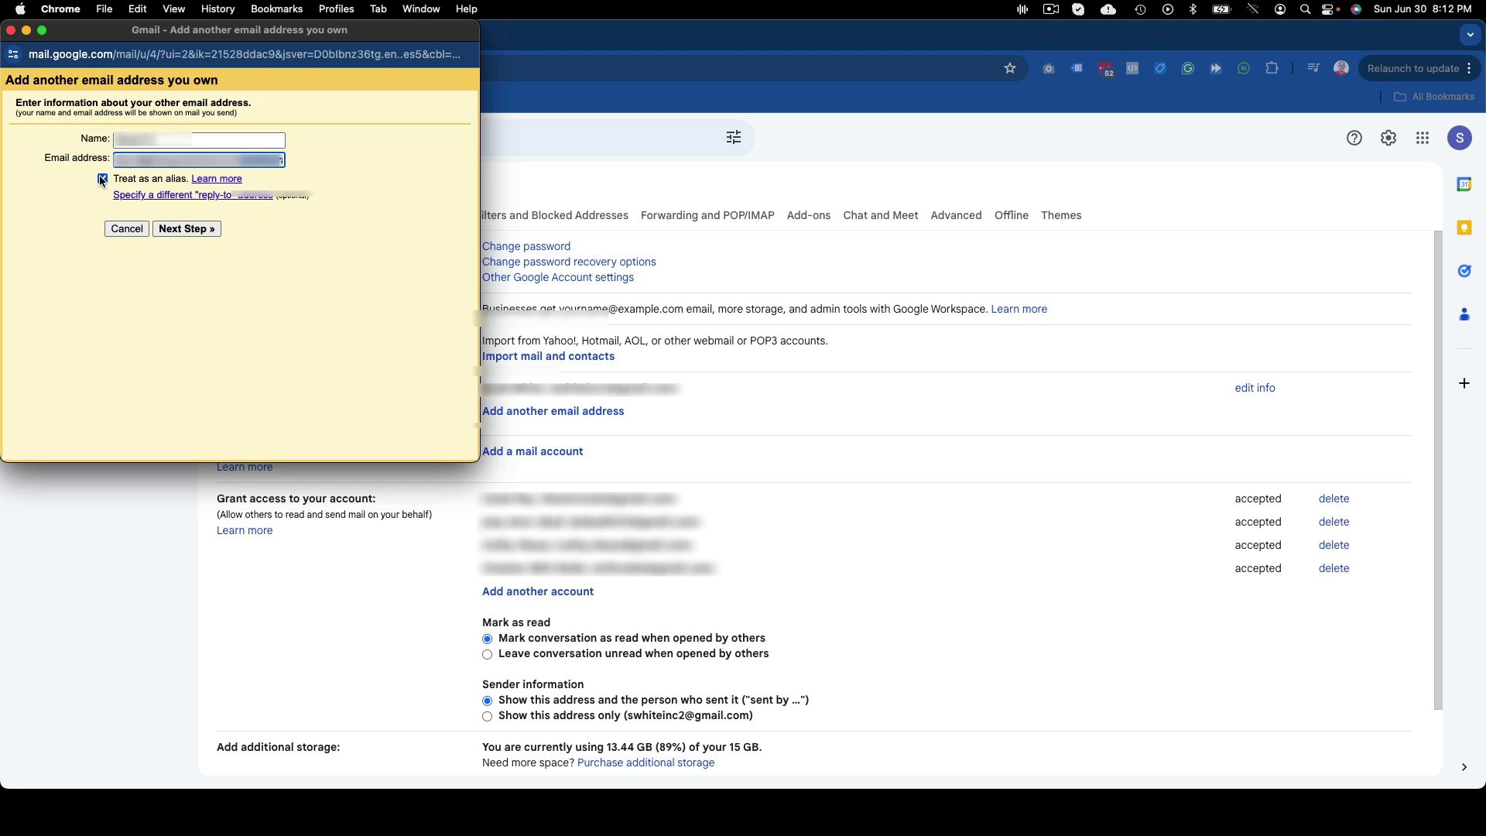
{"action": "left_click", "coordinate": [176, 233]}
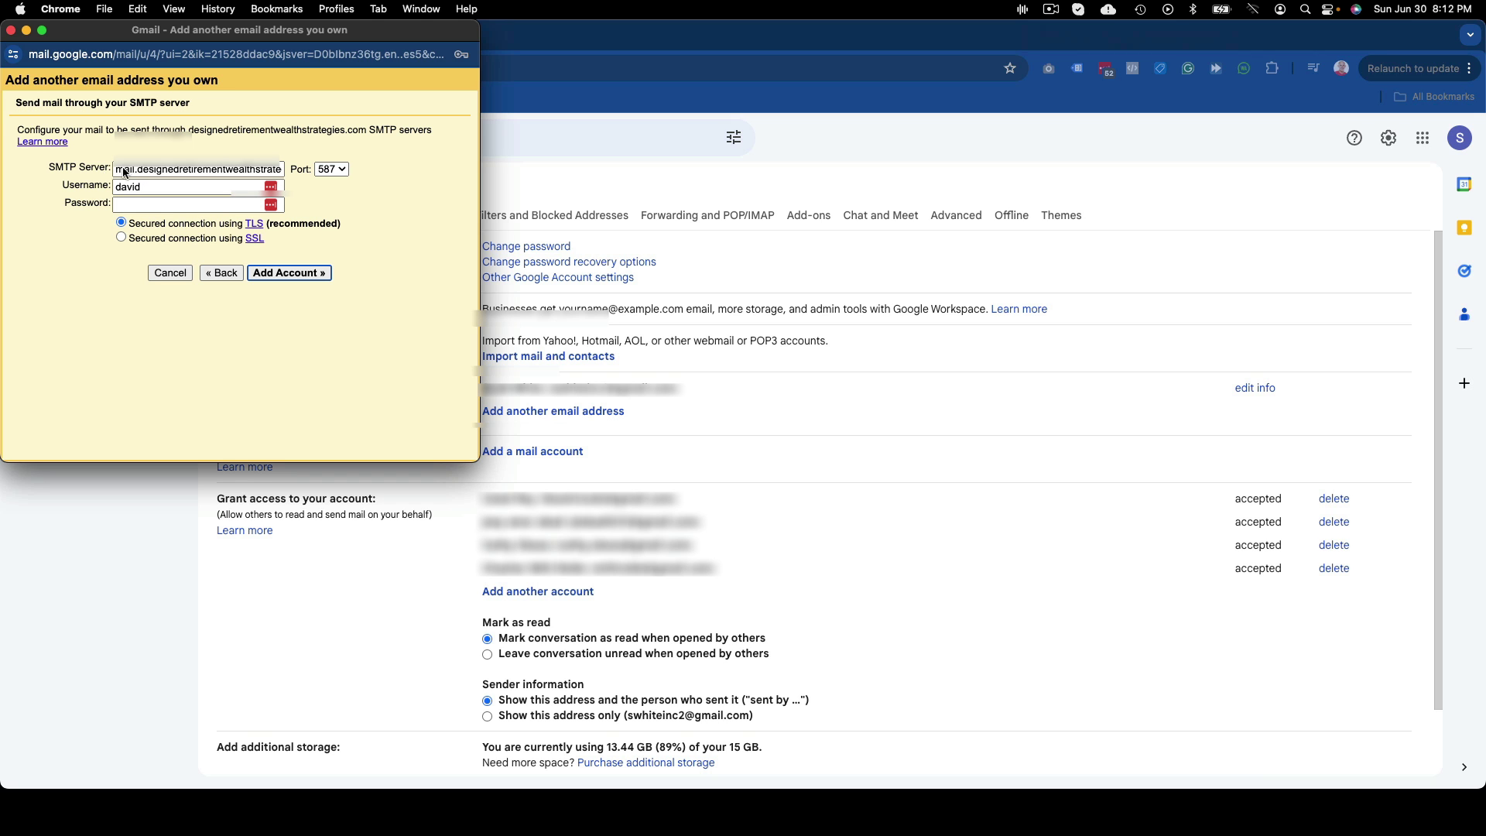
- Copy the incoming server name mail.designedretirementwealthstrategies.com from the cPanel mail client settings into Gmail's SMTP Server field
{"action": "left_click_drag", "start_coordinate": [151, 170], "coordinate": [185, 170]}
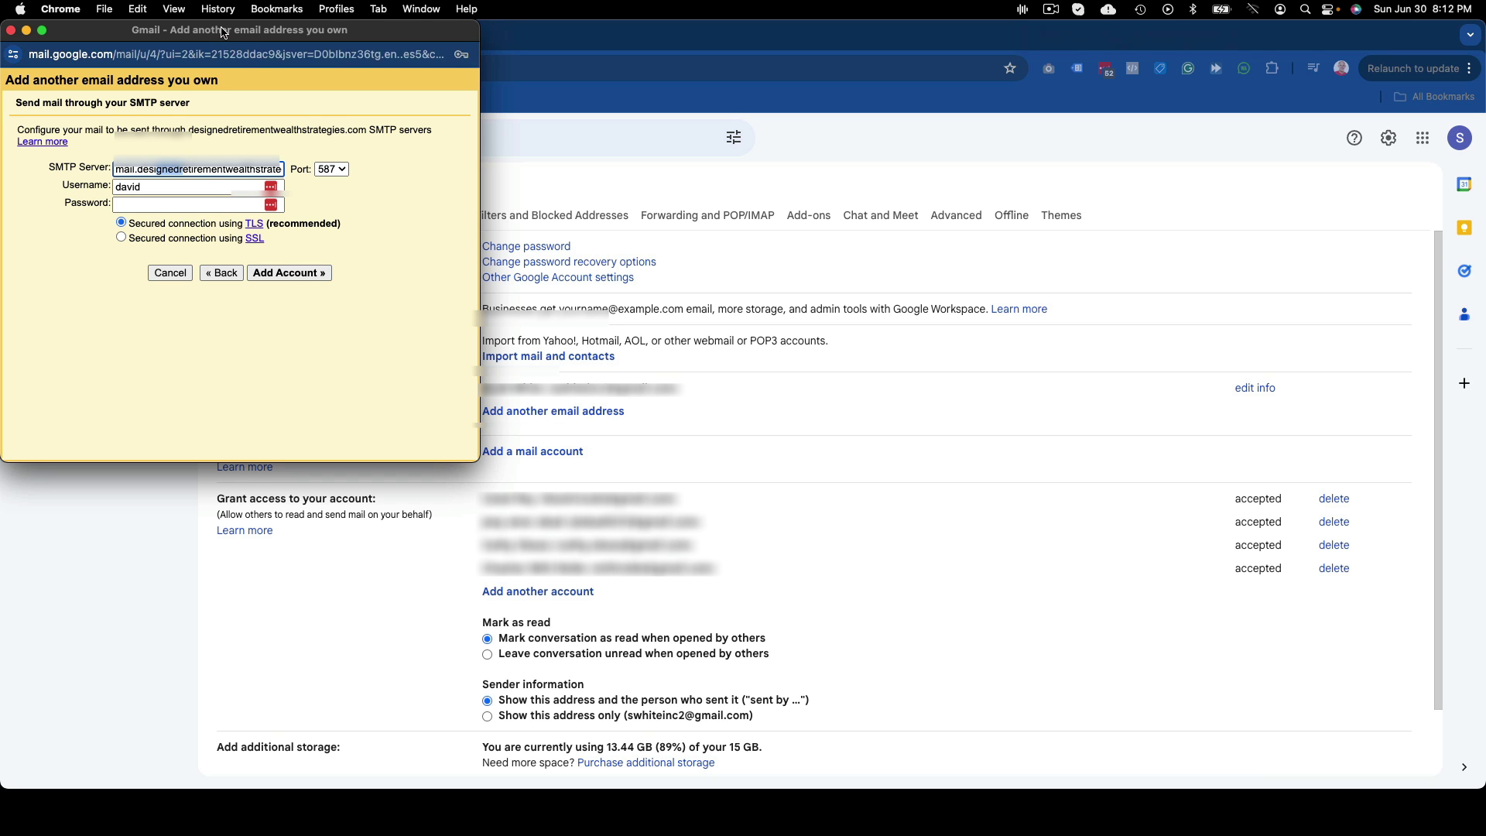
{"action": "left_click_drag", "start_coordinate": [221, 33], "coordinate": [0, 219]}
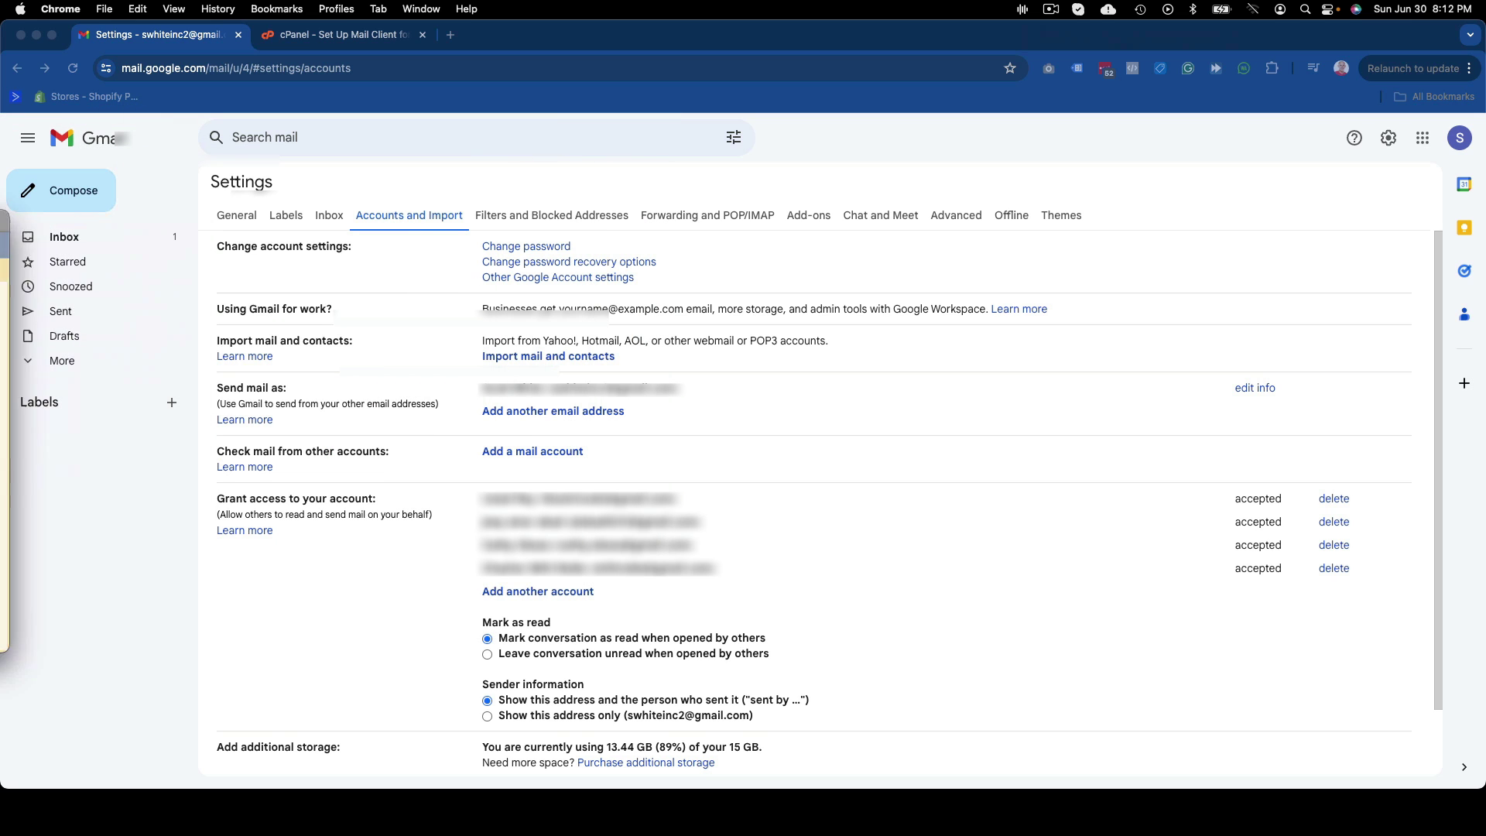
{"action": "left_click", "coordinate": [336, 34]}
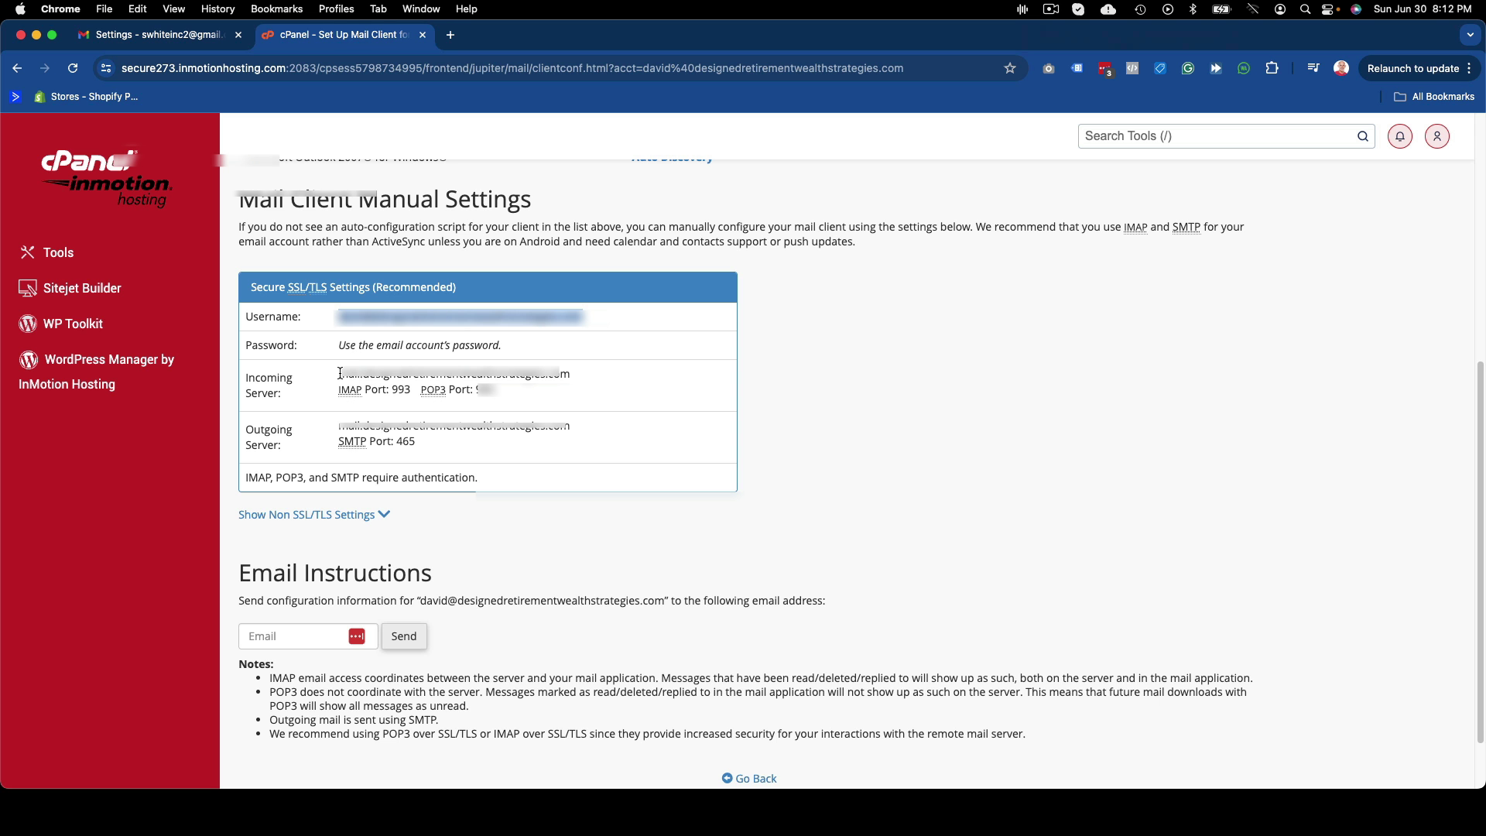
{"action": "left_click_drag", "start_coordinate": [340, 373], "coordinate": [582, 384]}
{"action": "key", "text": "super+c"}
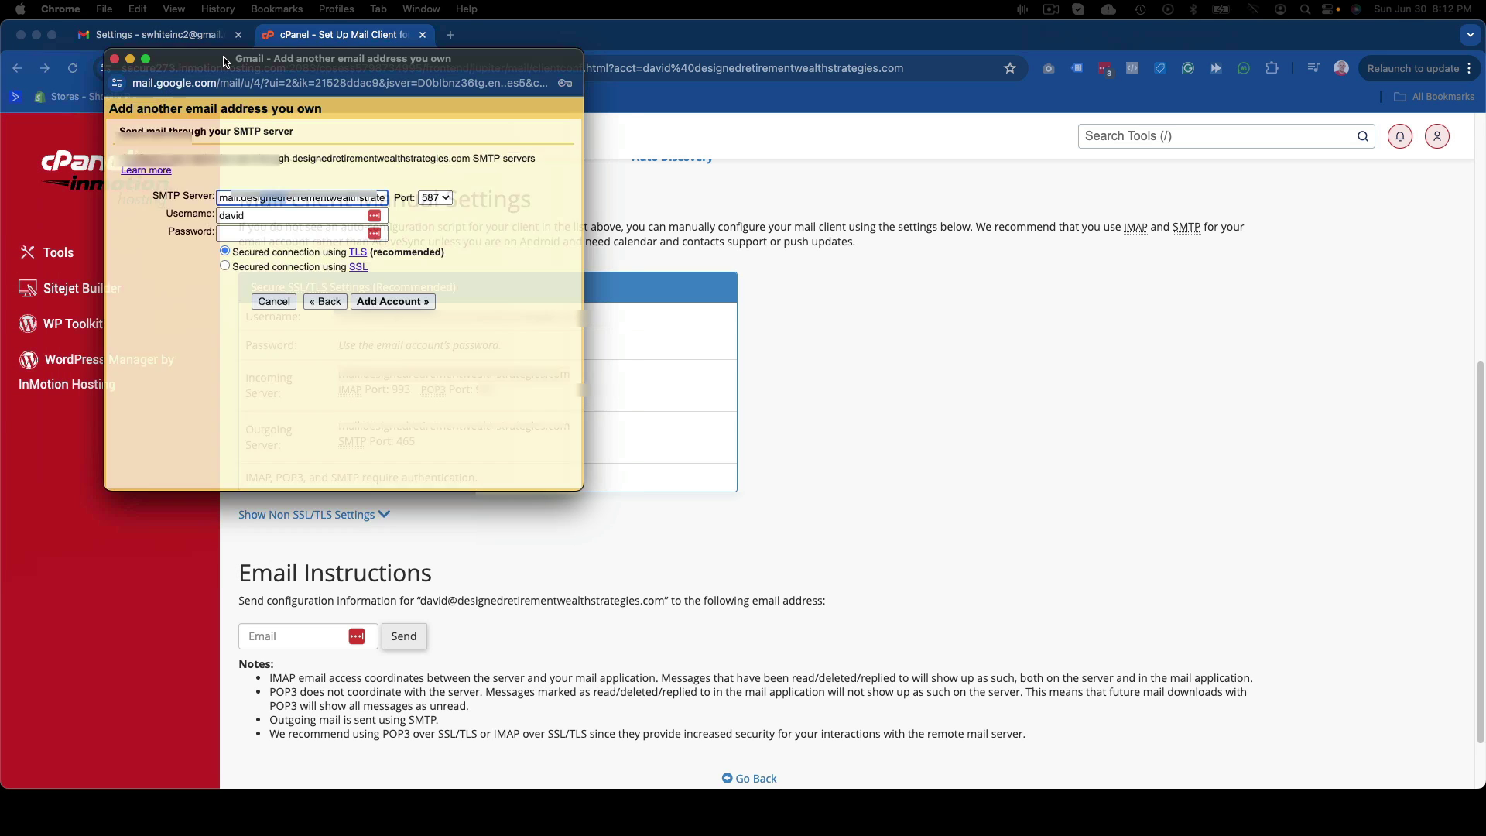
{"action": "left_click_drag", "start_coordinate": [222, 59], "coordinate": [237, 53]}
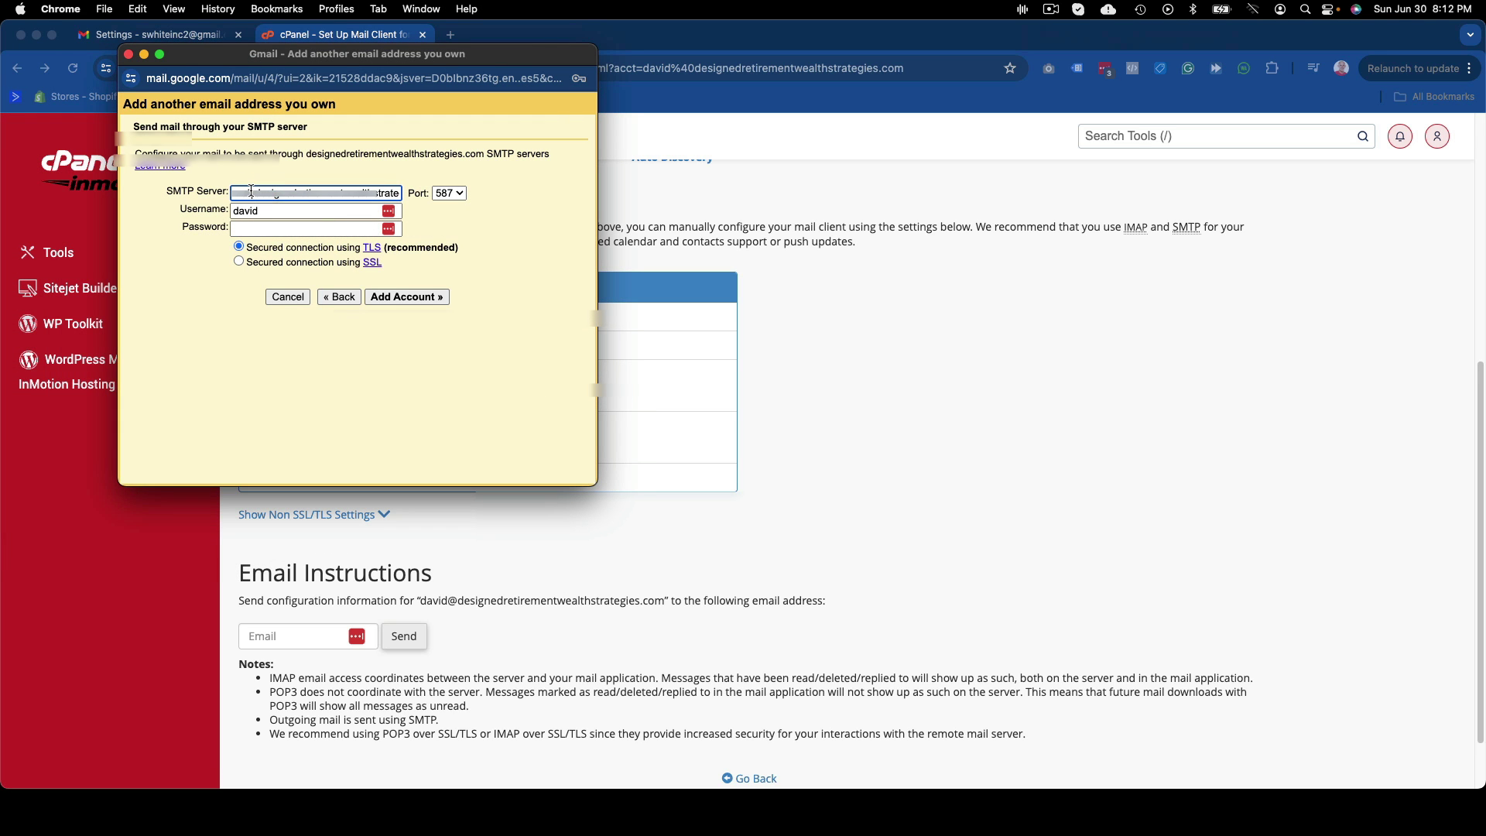
{"action": "triple_click", "coordinate": [251, 191]}
{"action": "key", "text": "super+v"}
- Paste the email account's password into the Password field of the SMTP settings
{"action": "key", "text": "super+grave"}
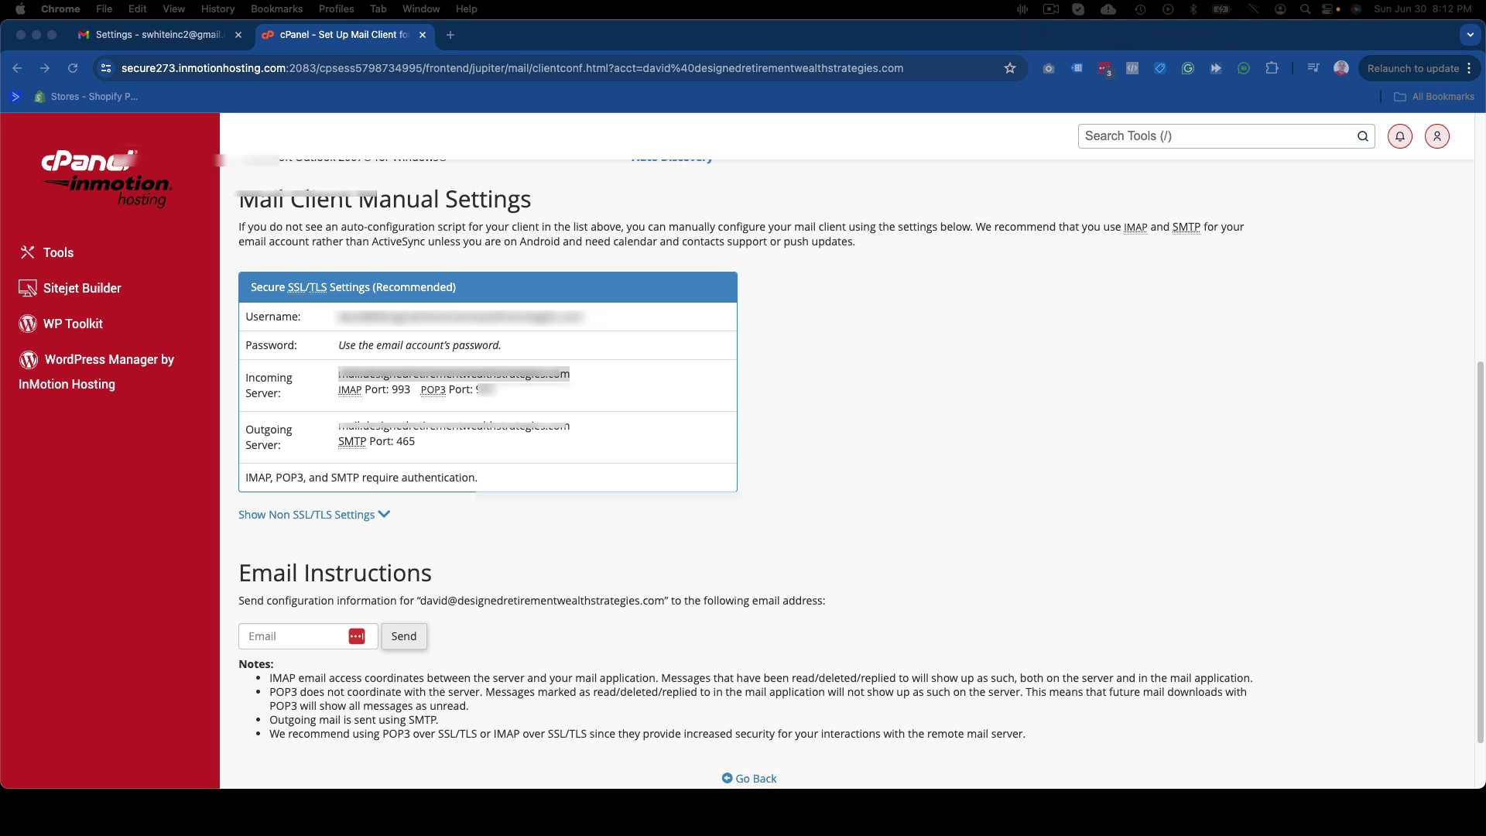
{"action": "key", "text": "super+grave"}
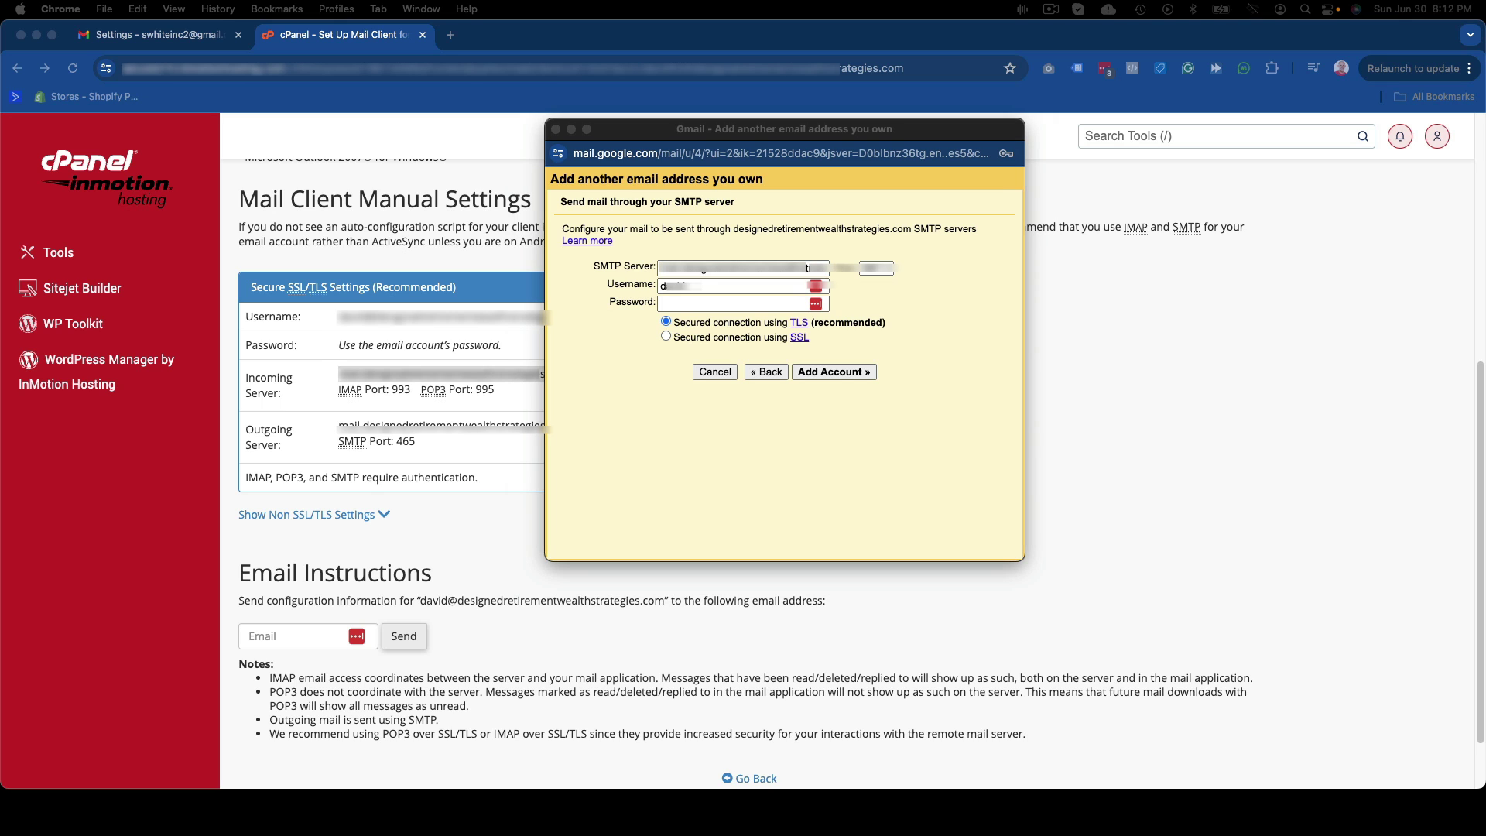
{"action": "left_click", "coordinate": [681, 307]}
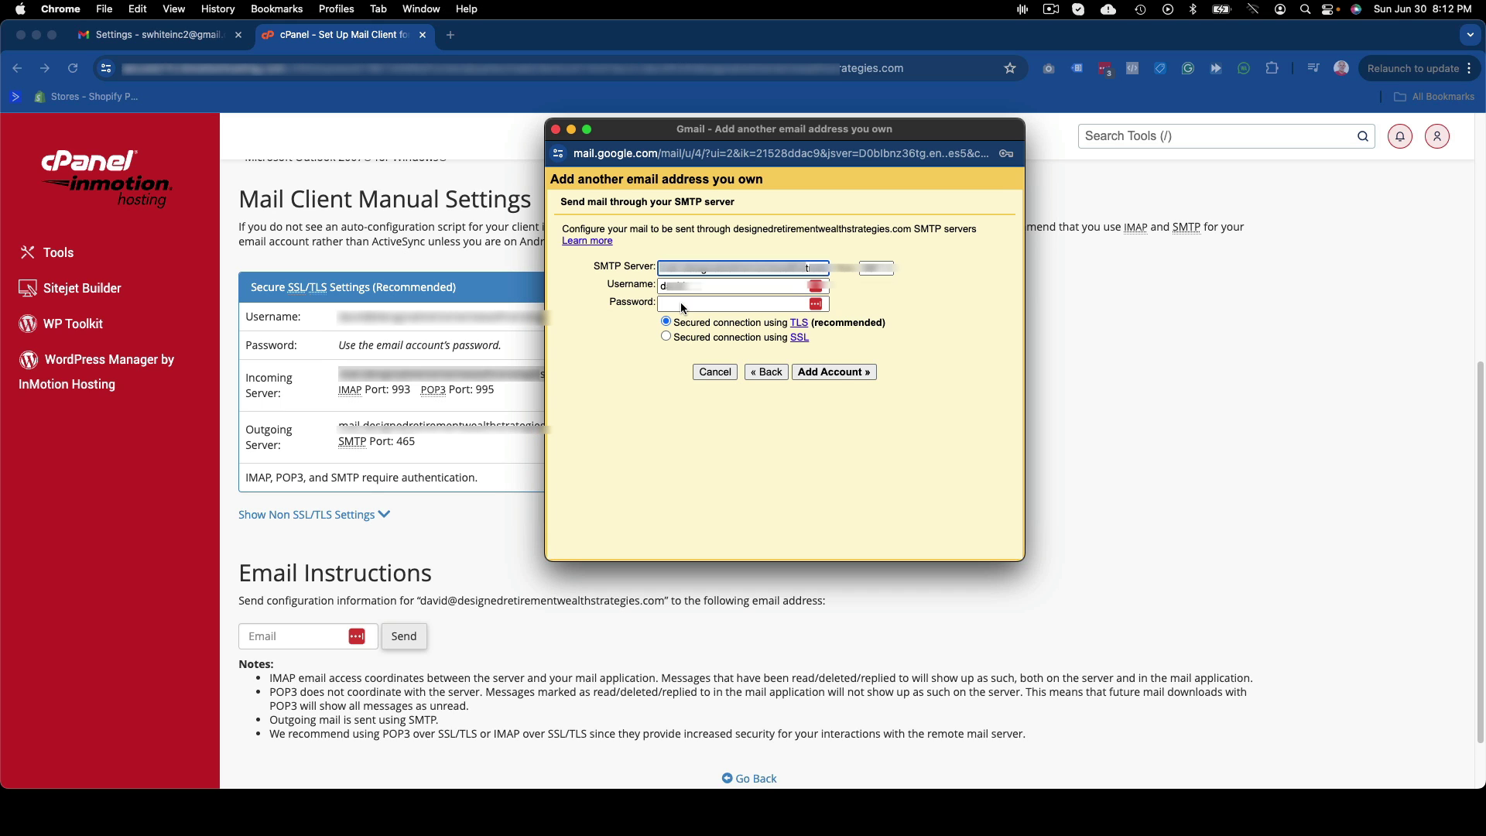
{"action": "left_click", "coordinate": [681, 307]}
{"action": "key", "text": "super+v"}
- Replace the SMTP username with the full email address copied from the cPanel mail client settings
{"action": "left_click", "coordinate": [361, 325]}
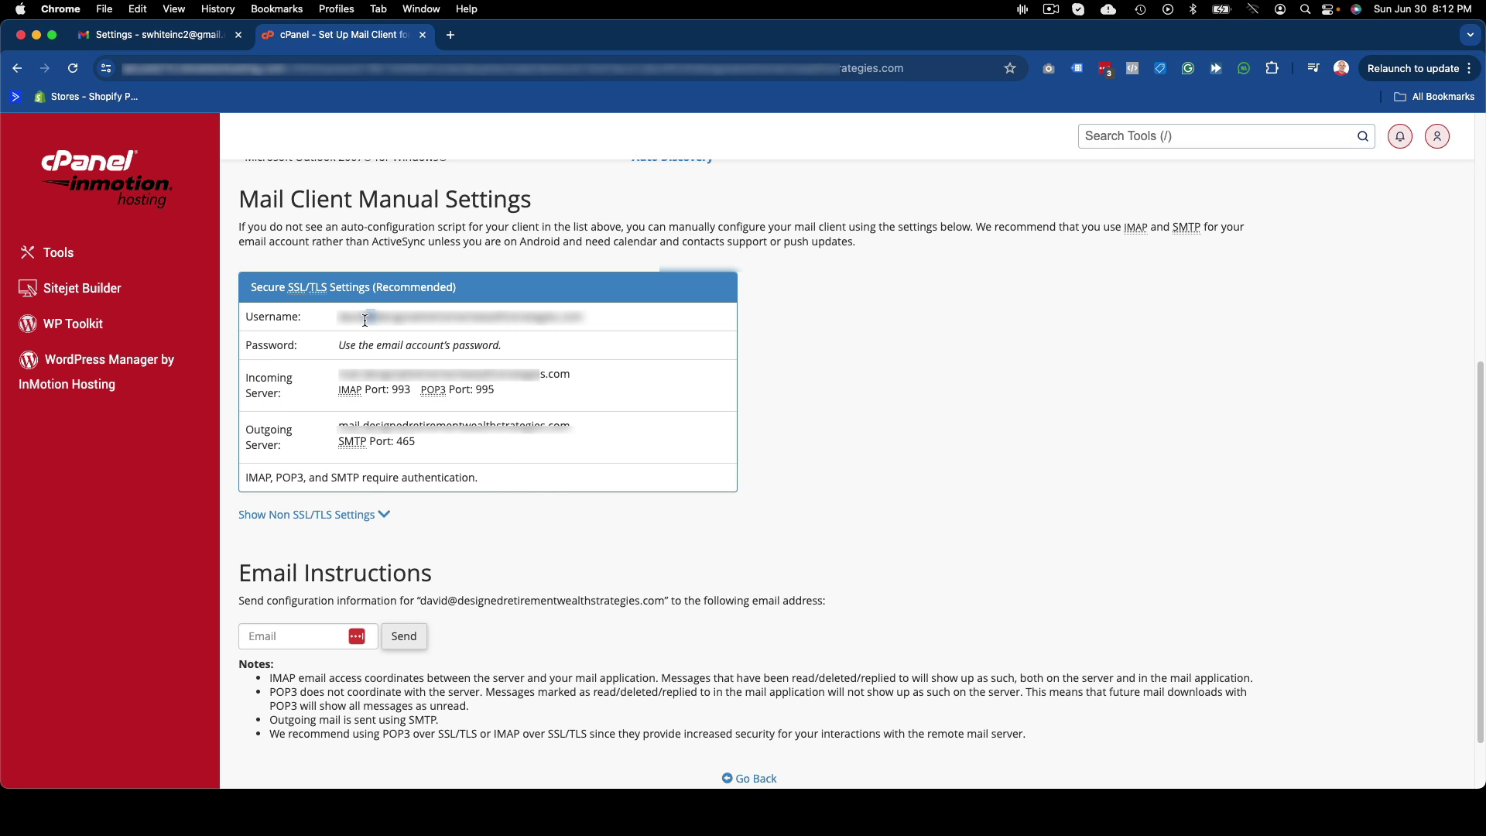
{"action": "triple_click", "coordinate": [365, 318]}
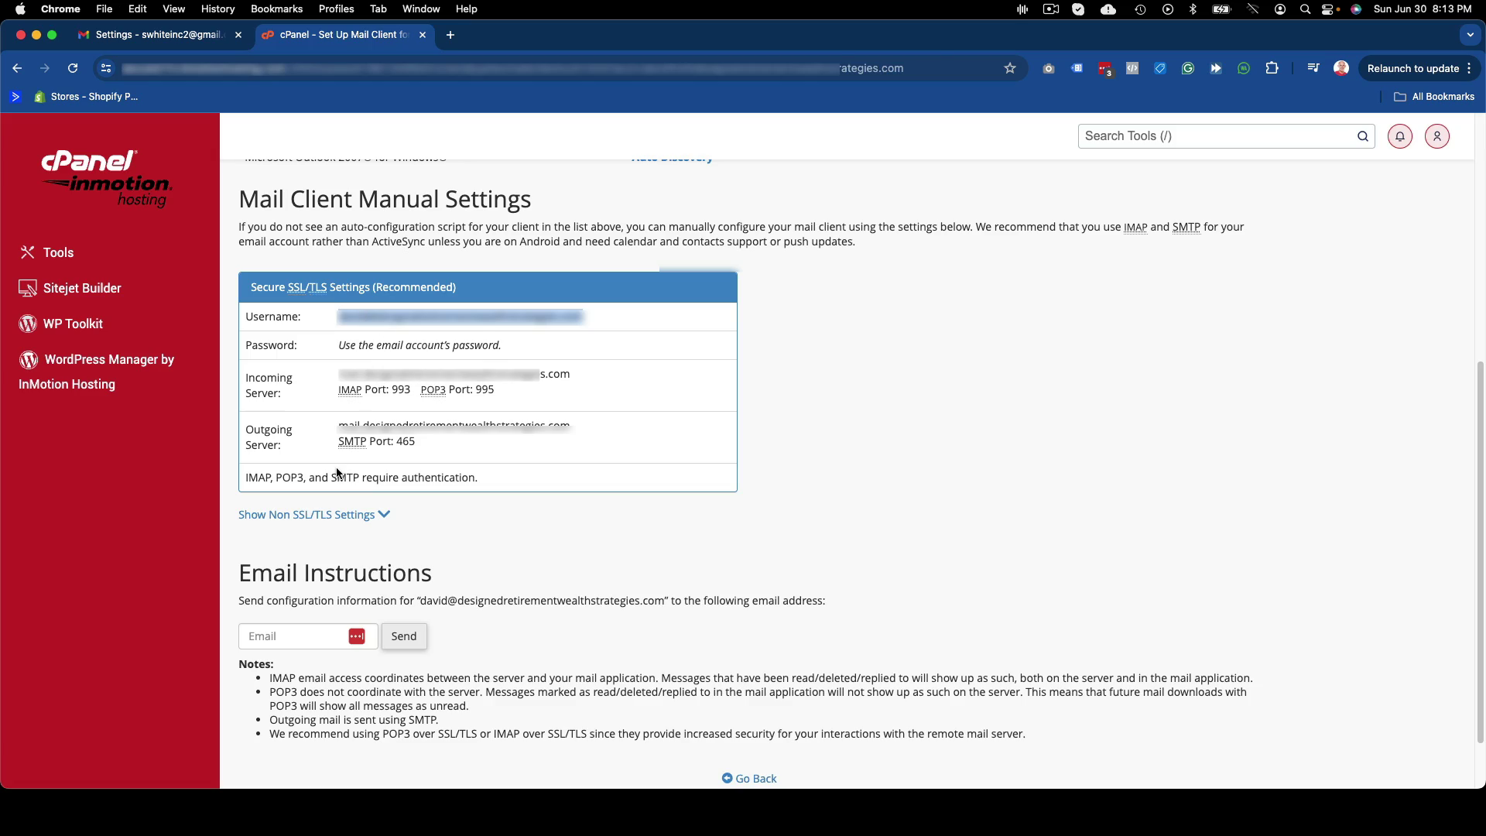
{"action": "key", "text": "ctrl+Up"}
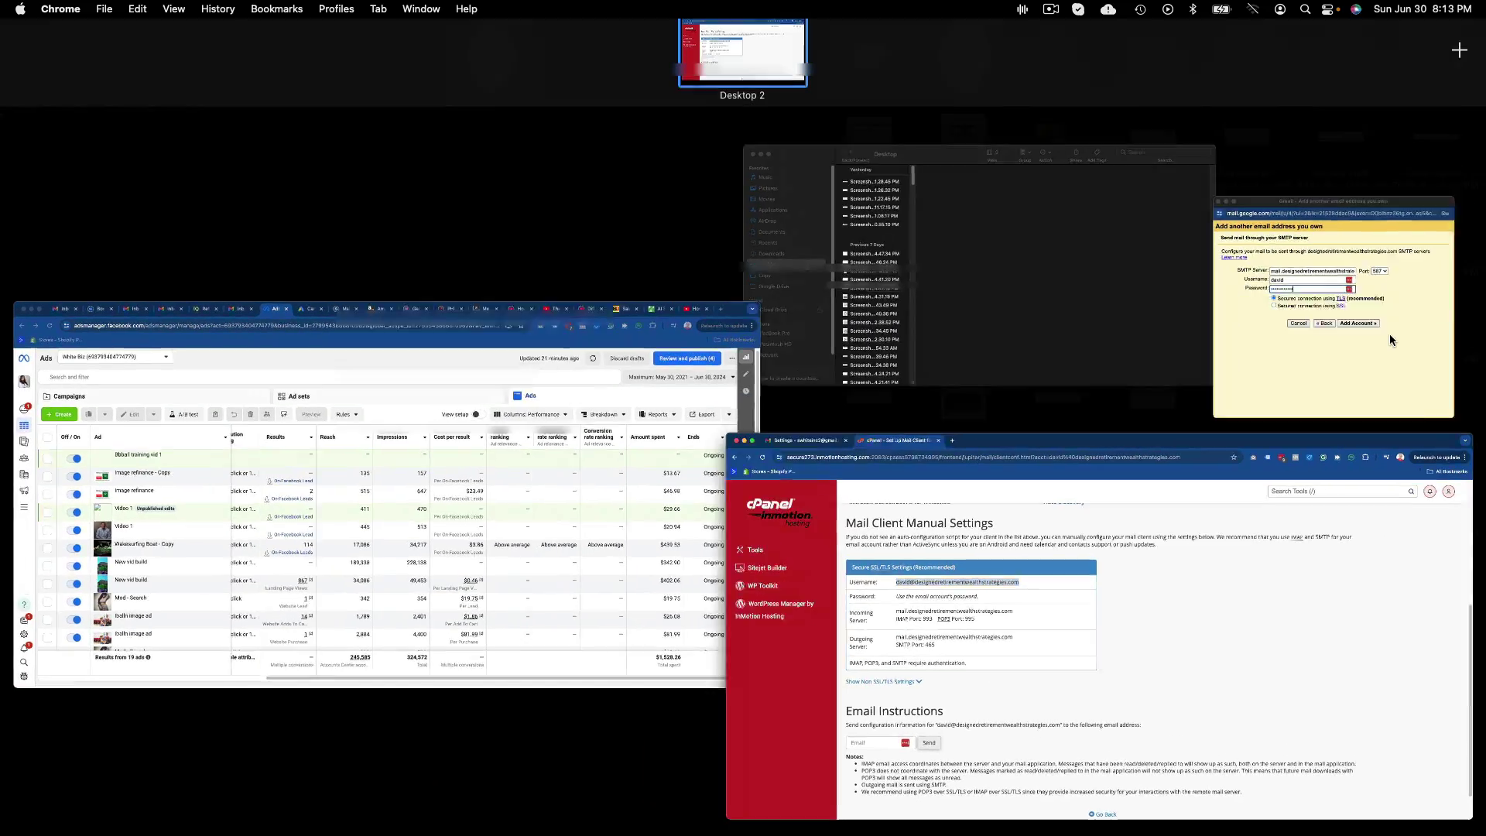
{"action": "left_click", "coordinate": [1390, 333]}
{"action": "double_click", "coordinate": [721, 285]}
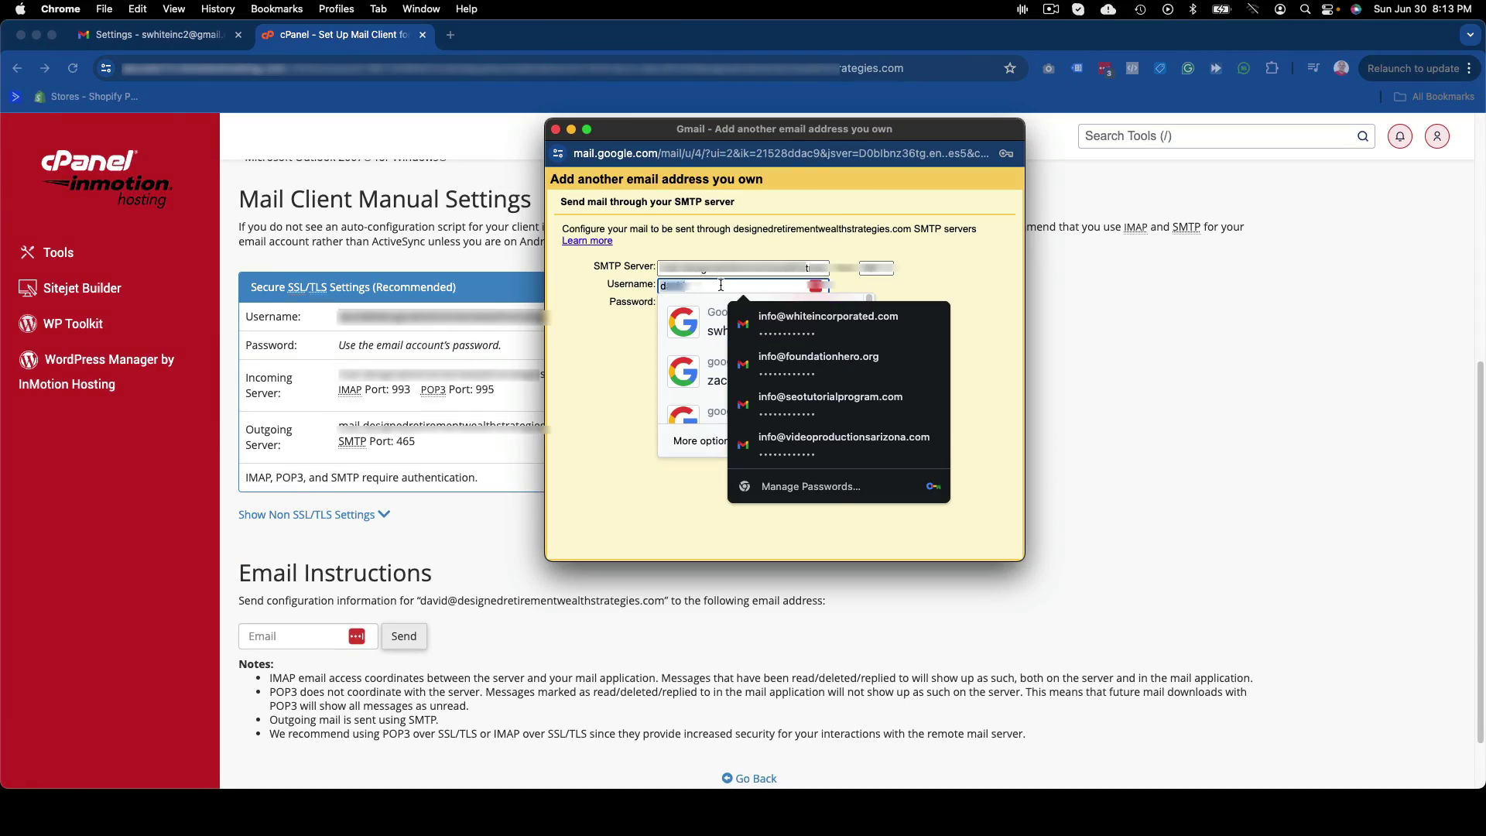
{"action": "key", "text": "super+v"}
{"action": "left_click_drag", "start_coordinate": [694, 285], "coordinate": [873, 290]}
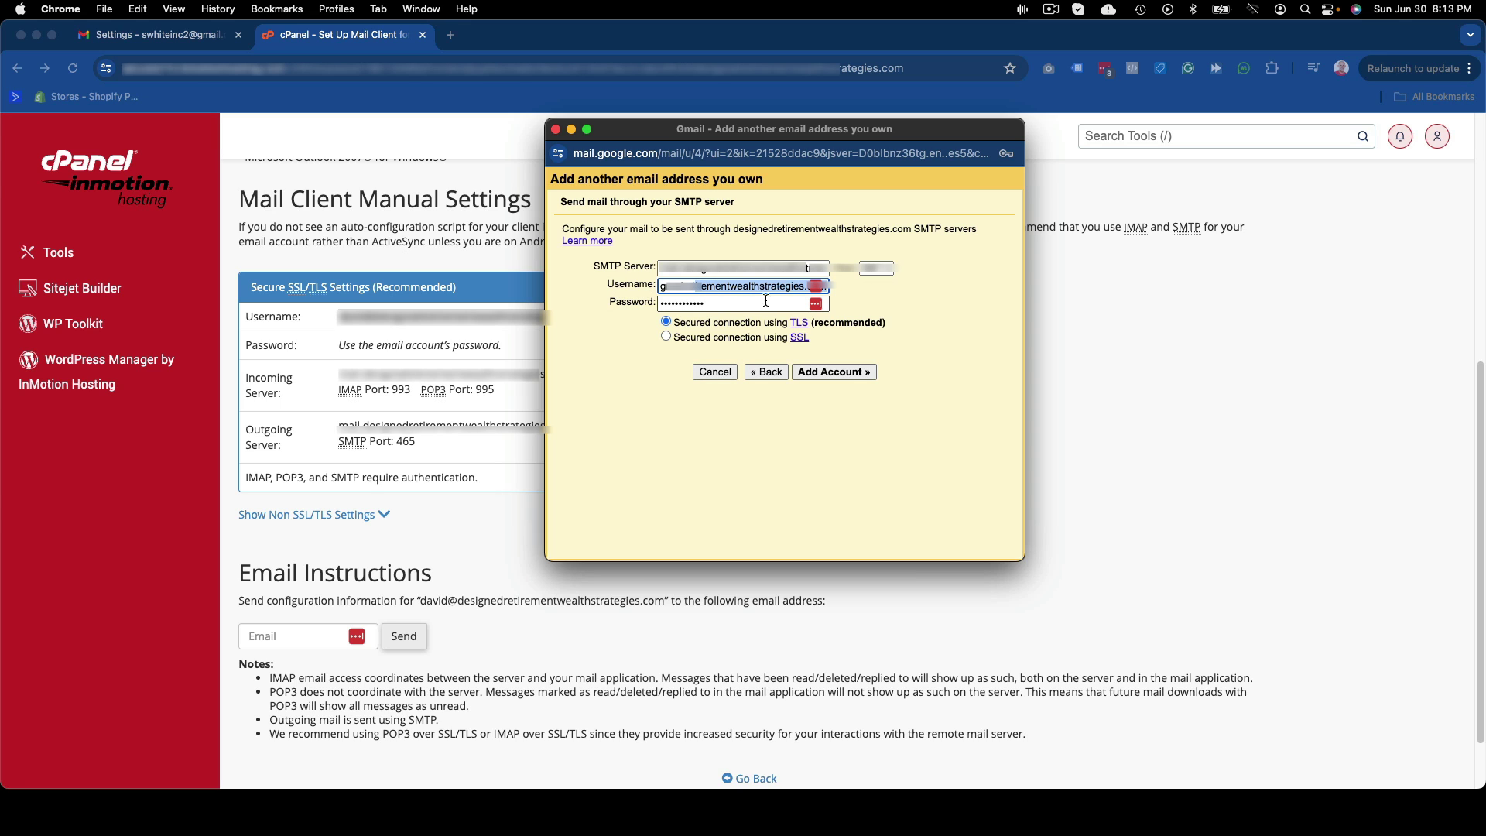
- Set the SMTP port to 465 with the SSL connection, add the account, and close the confirmation window
{"action": "left_click_drag", "start_coordinate": [701, 132], "coordinate": [844, 131]}
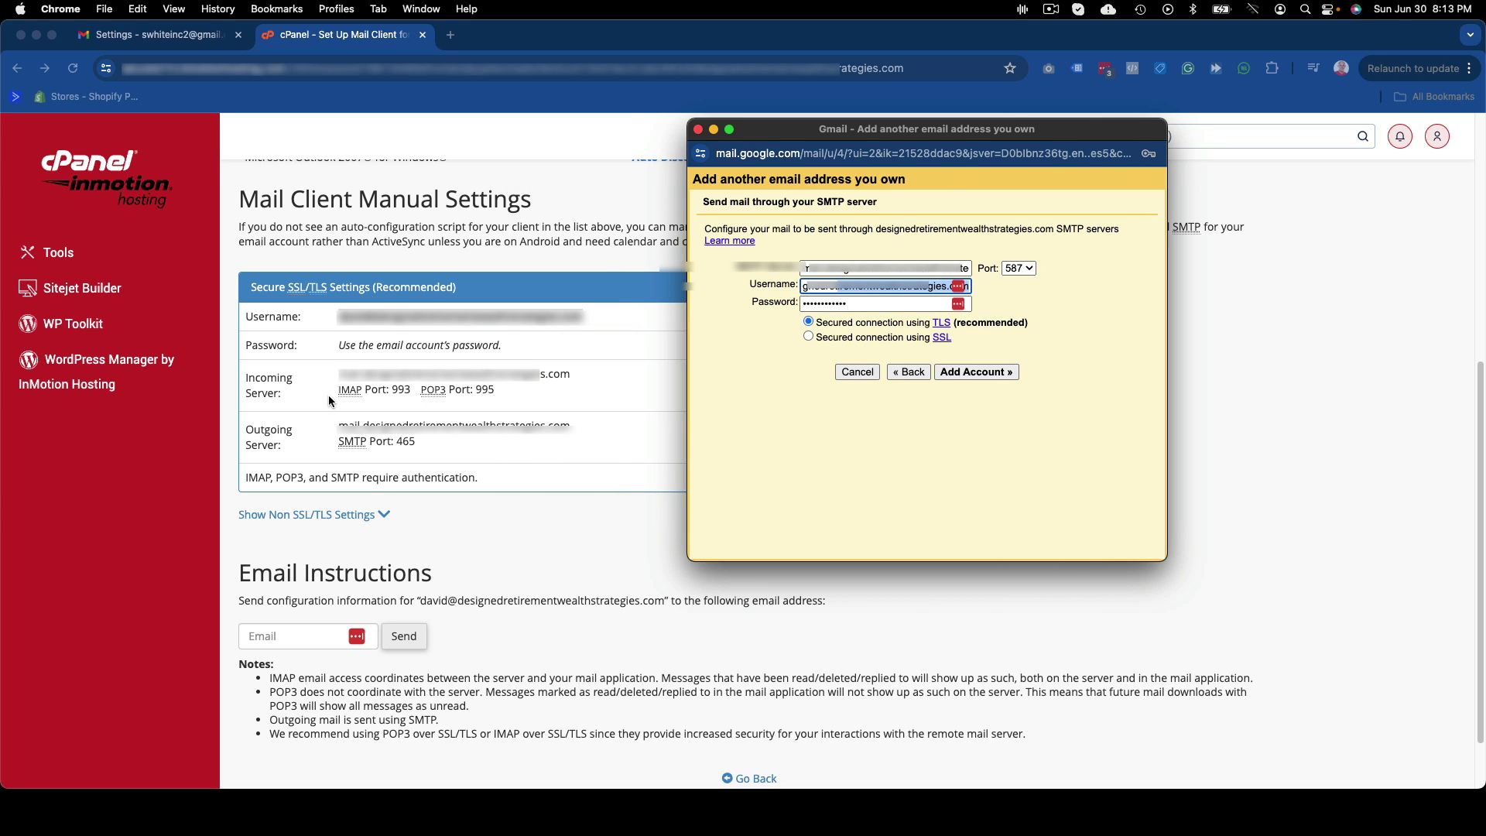
{"action": "left_click", "coordinate": [1018, 269]}
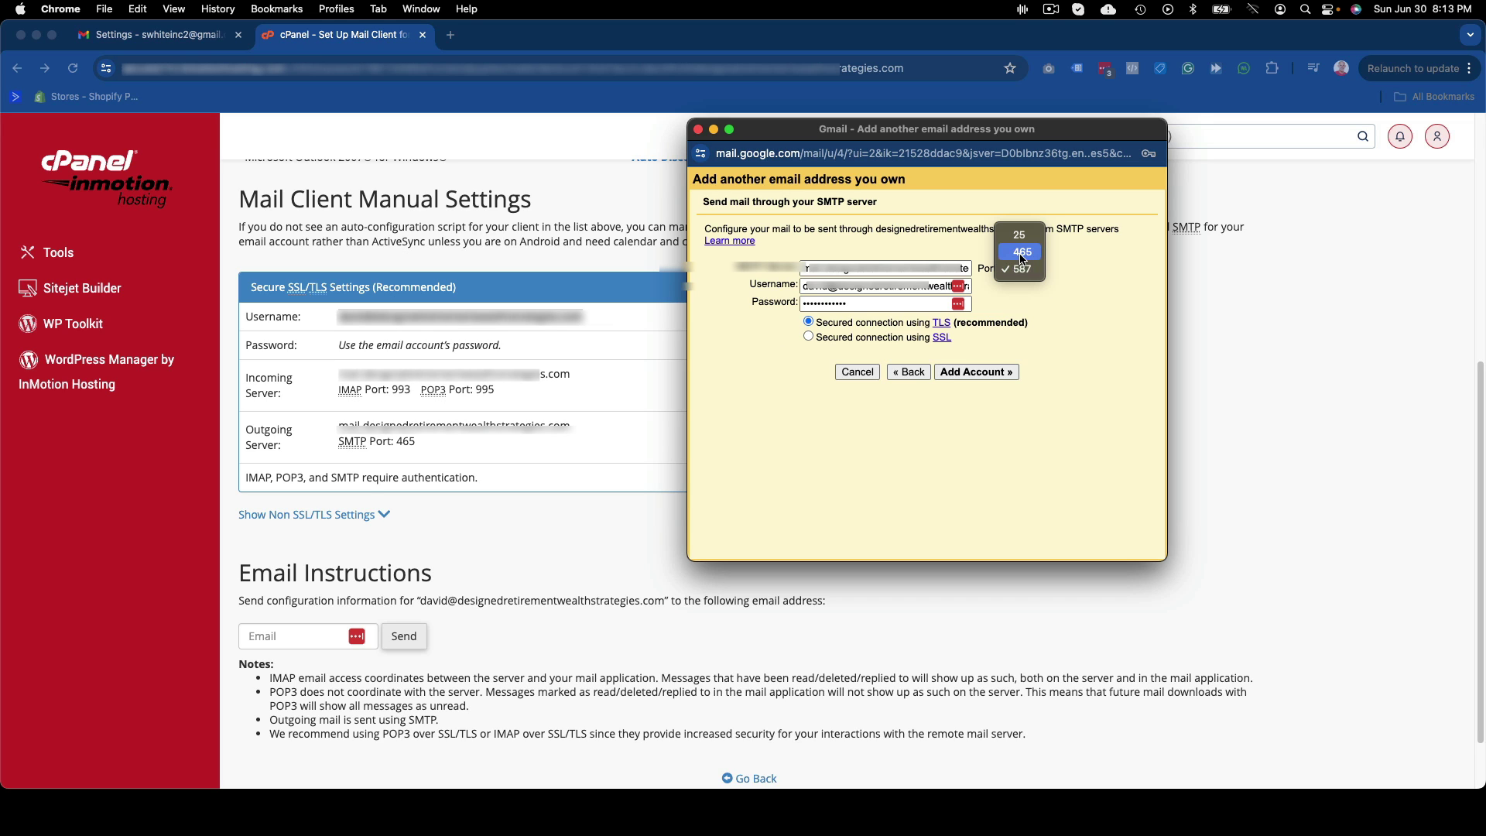
{"action": "left_click", "coordinate": [1021, 253]}
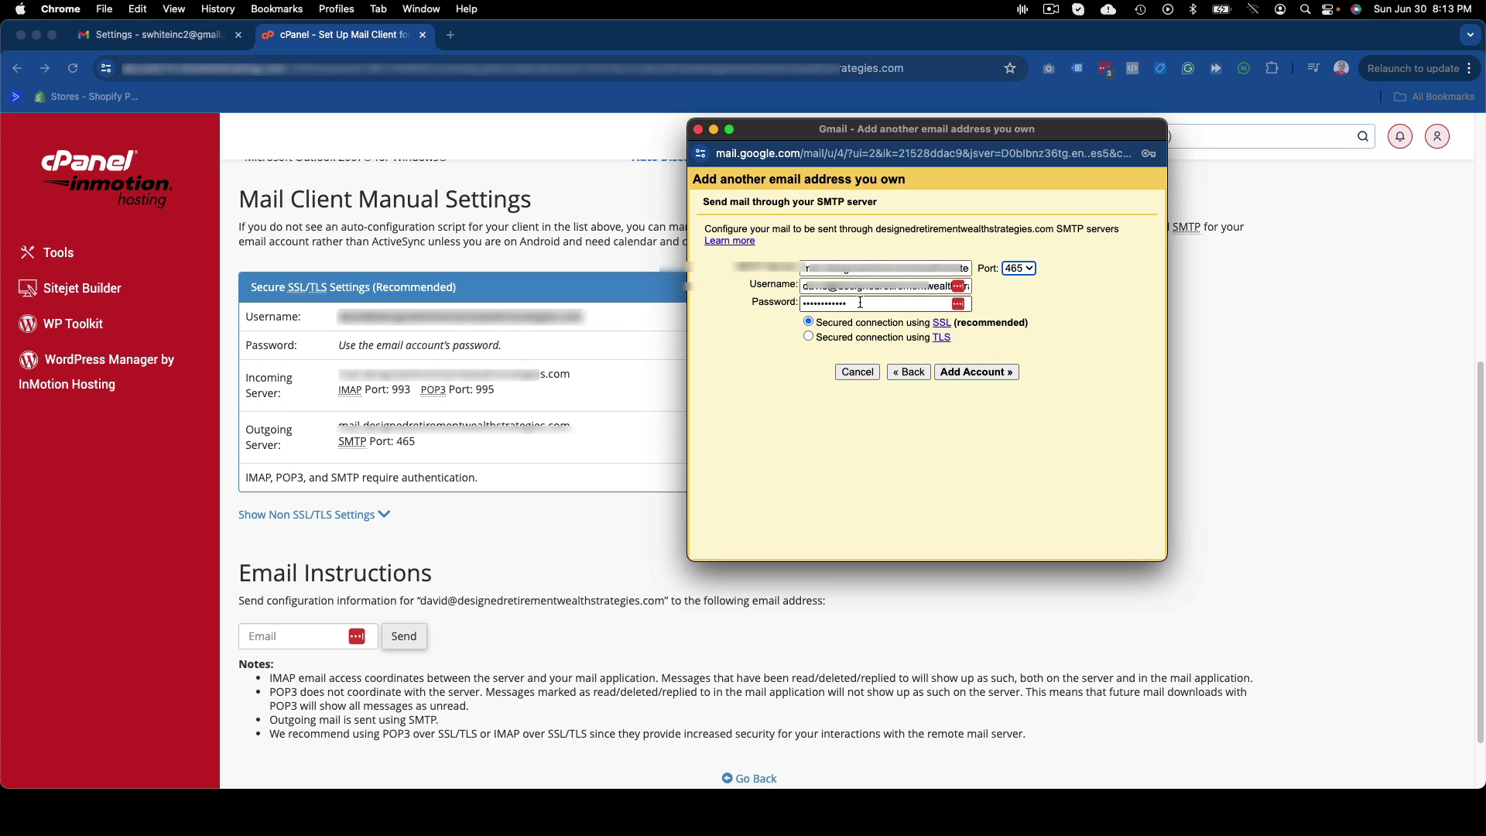
{"action": "left_click", "coordinate": [972, 373]}
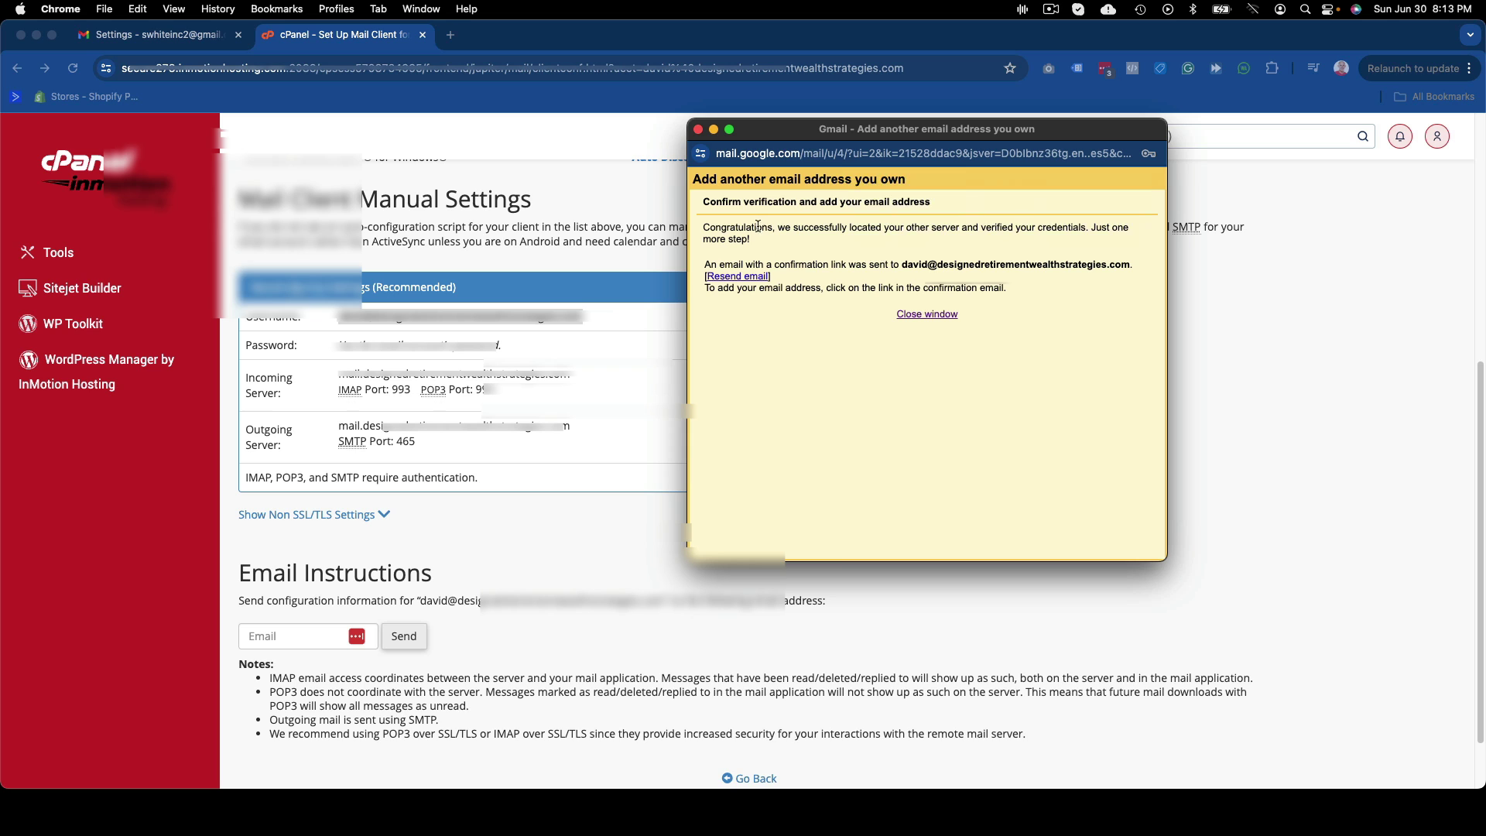
{"action": "left_click", "coordinate": [926, 313]}
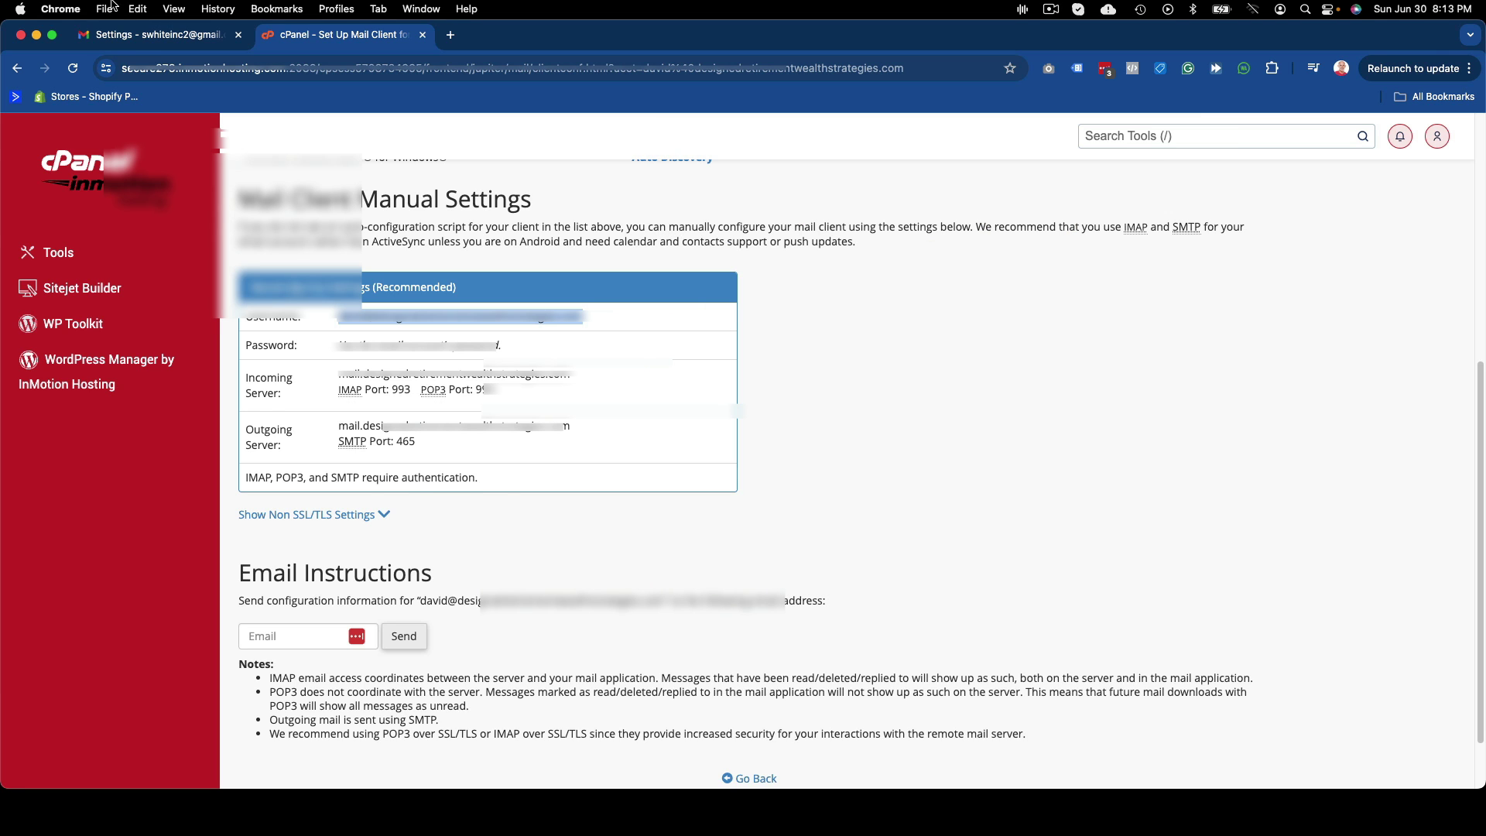
- Back in Gmail settings, start adding a mail account to check, enter the business email address, and continue with importing emails via POP3
{"action": "left_click", "coordinate": [133, 39]}
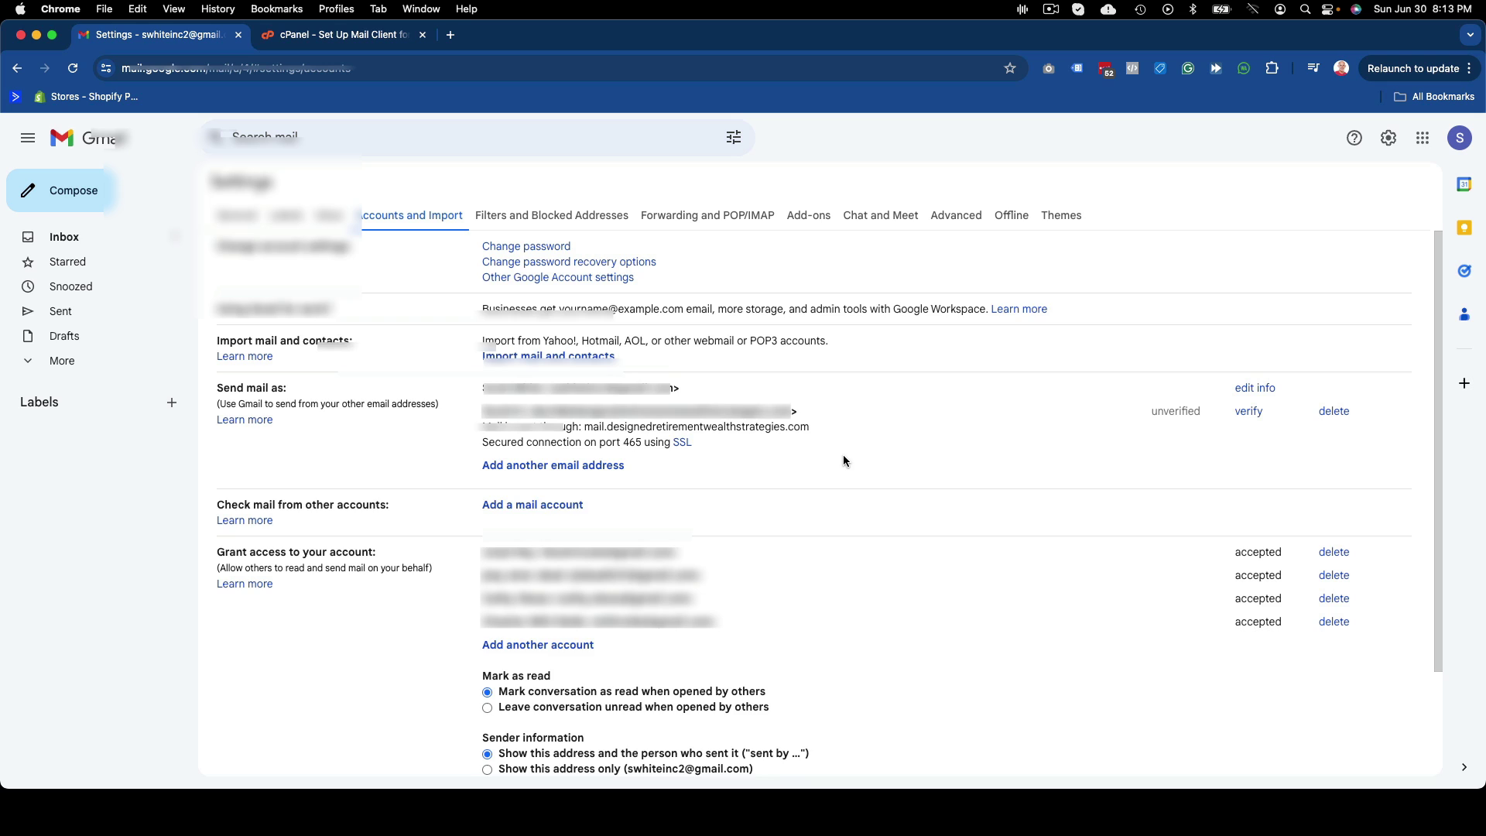
{"action": "scroll", "coordinate": [843, 453], "scroll_direction": "down", "scroll_amount": 1}
{"action": "left_click", "coordinate": [504, 482]}
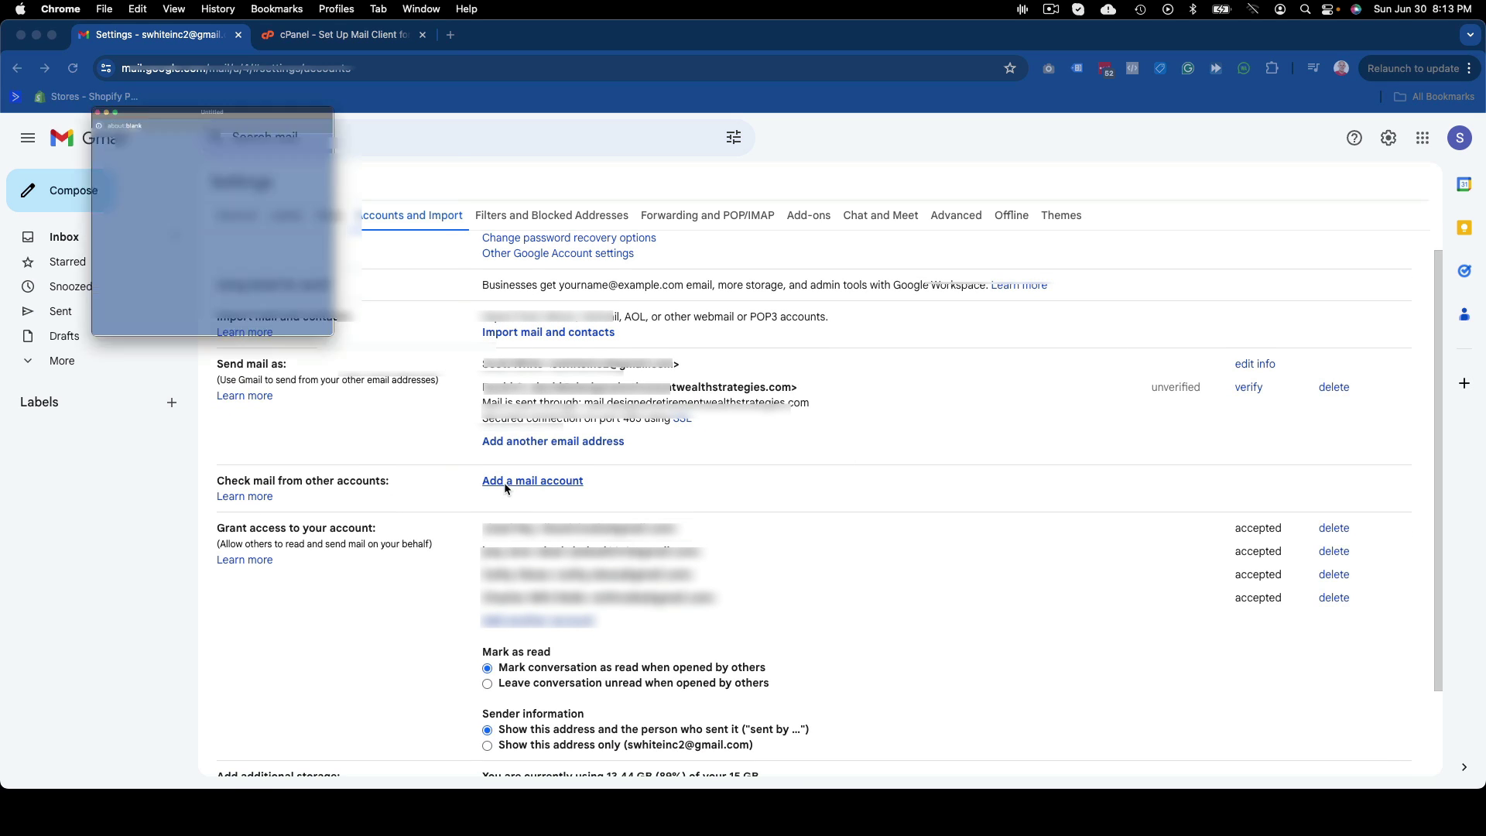
{"action": "left_click", "coordinate": [172, 131]}
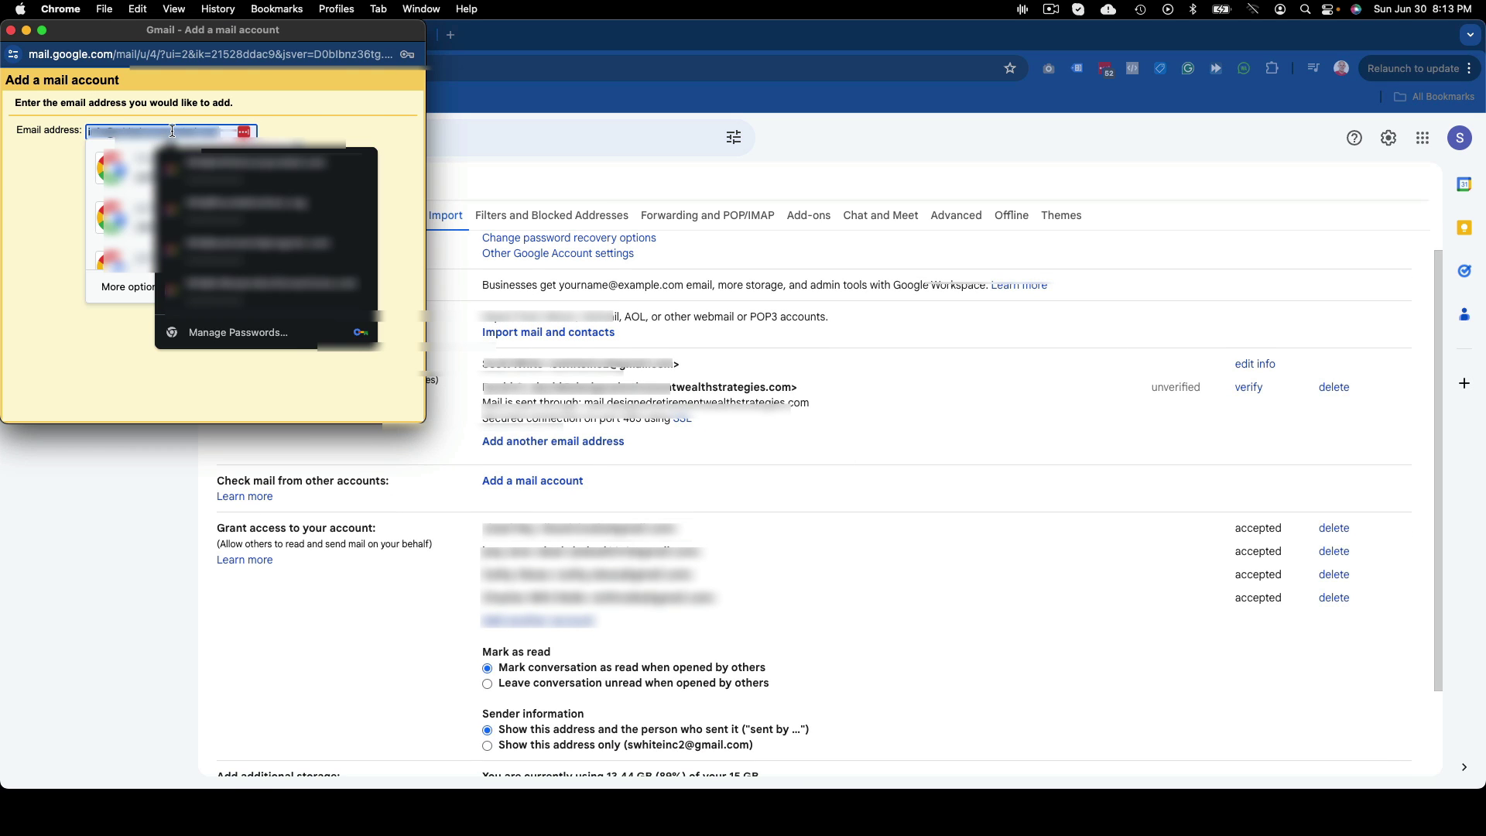
{"action": "key", "text": "super+v"}
{"action": "left_click_drag", "start_coordinate": [171, 131], "coordinate": [247, 158]}
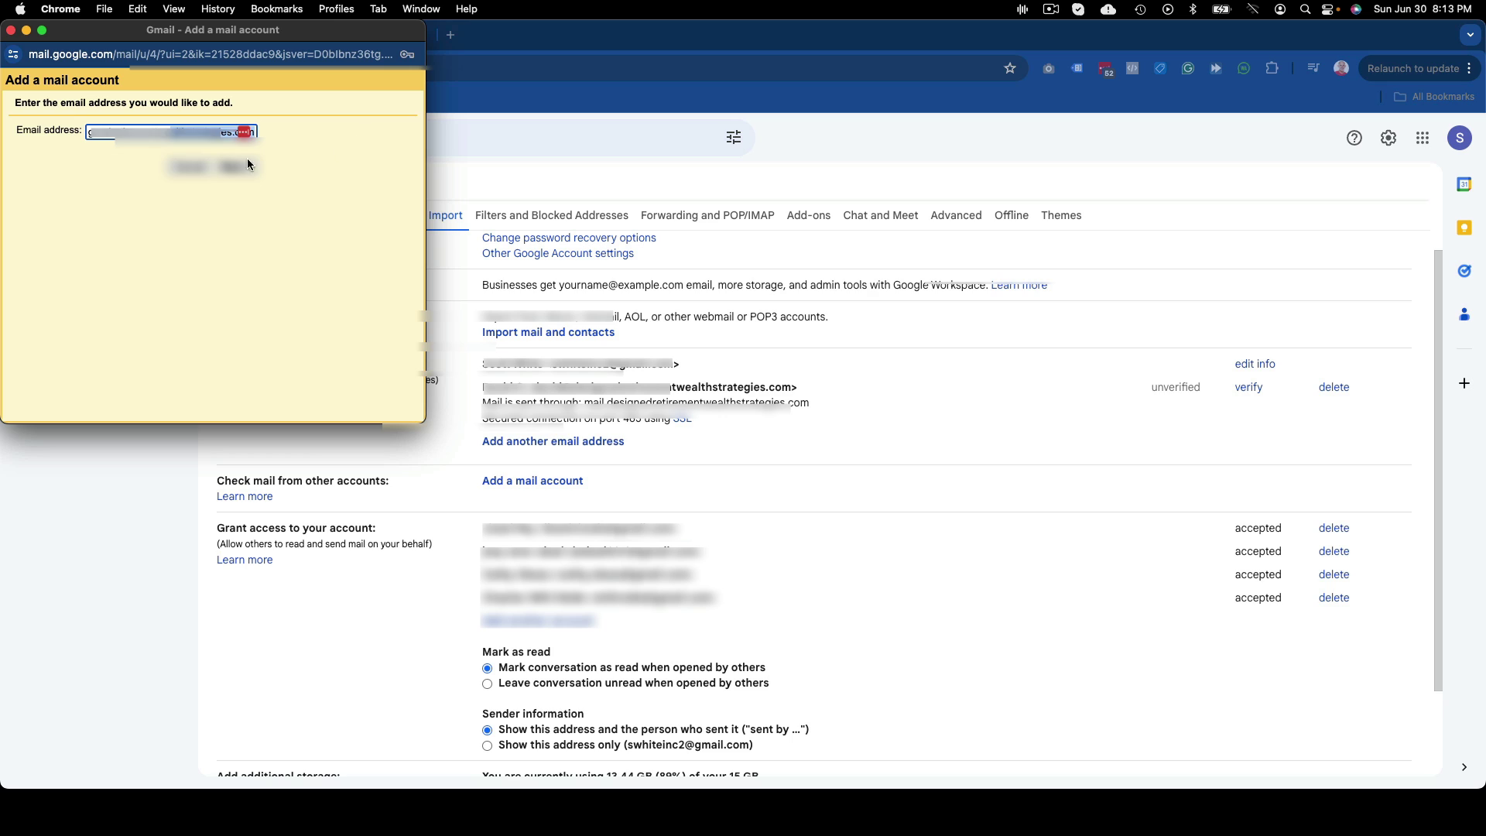
{"action": "left_click", "coordinate": [247, 165]}
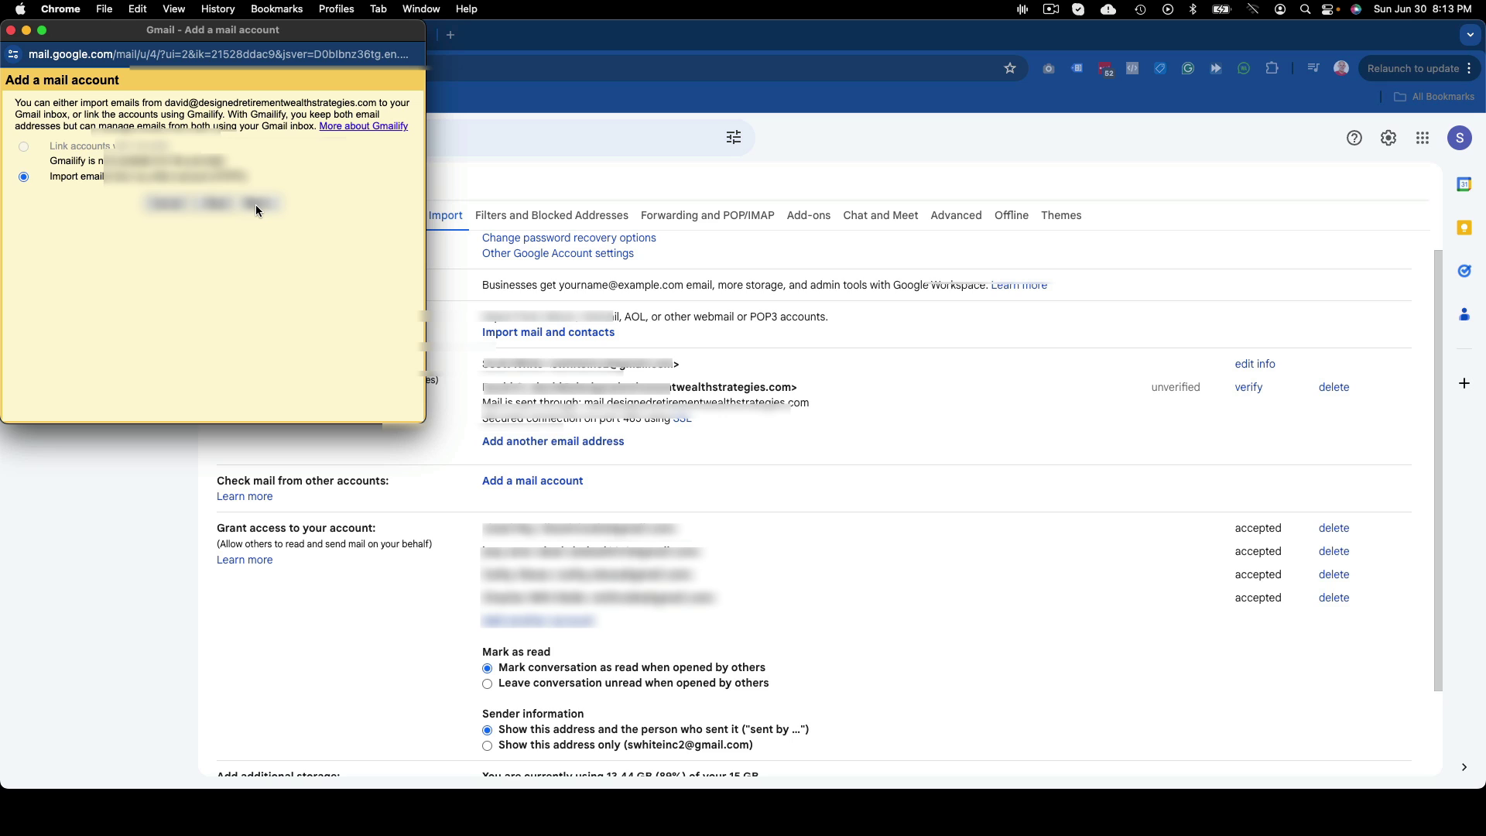
{"action": "left_click", "coordinate": [256, 204]}
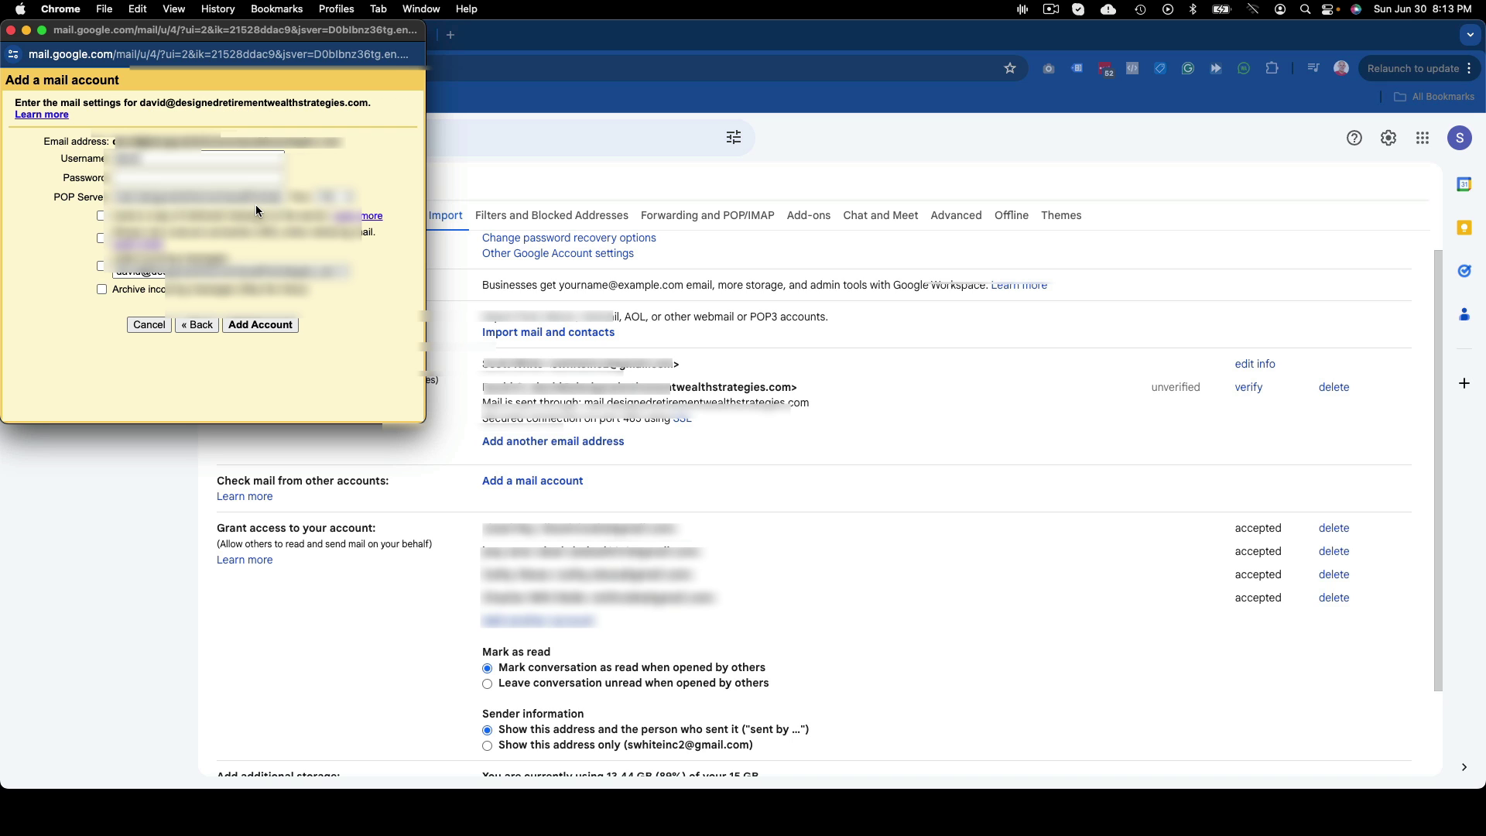
- Enter the full email address as the POP username and paste the email account's password
{"action": "left_click", "coordinate": [142, 164]}
{"action": "double_click", "coordinate": [142, 163]}
{"action": "key", "text": "super+v"}
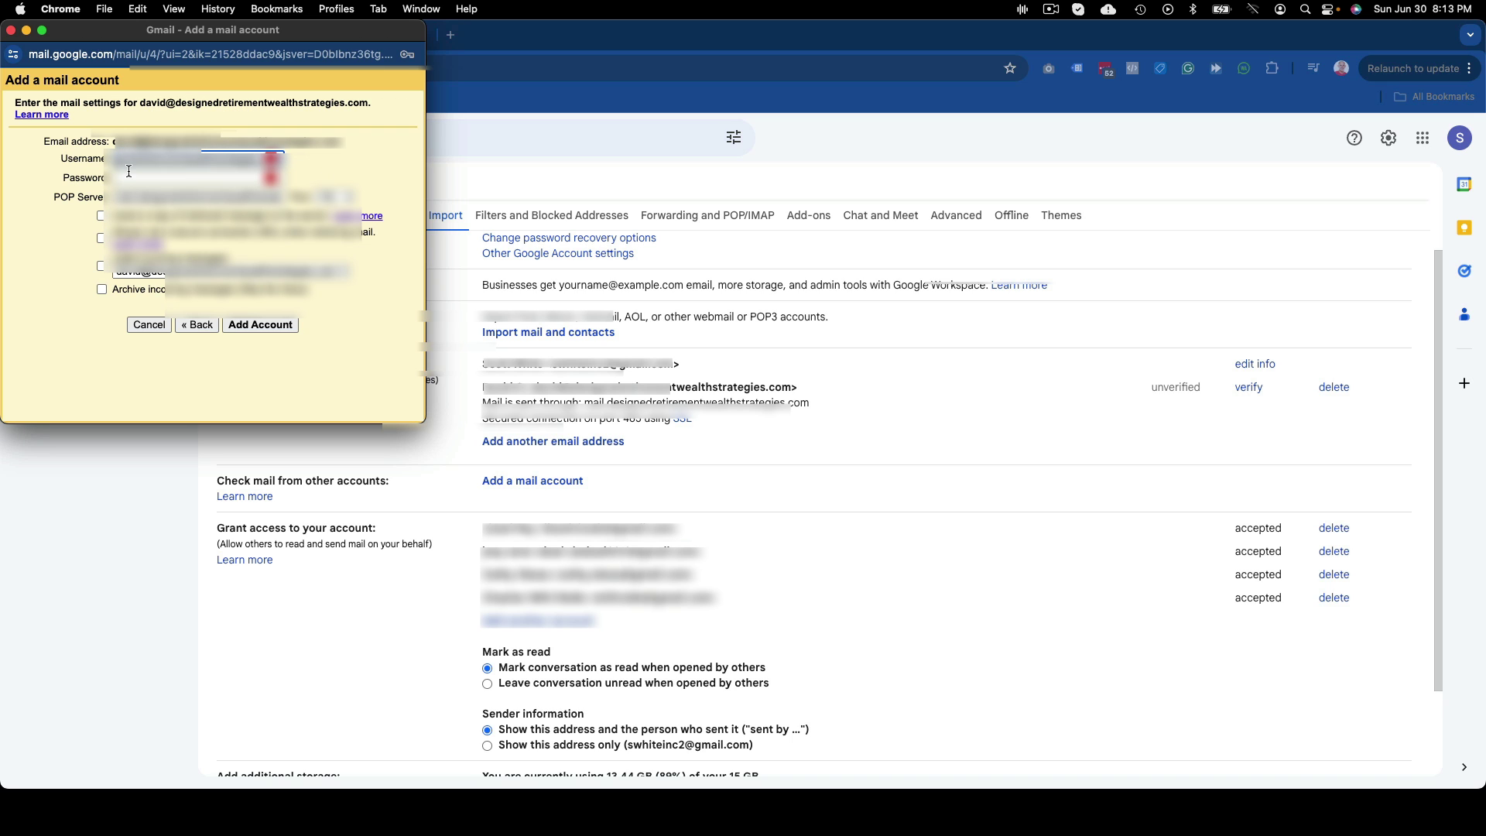
{"action": "key", "text": "super+Tab"}
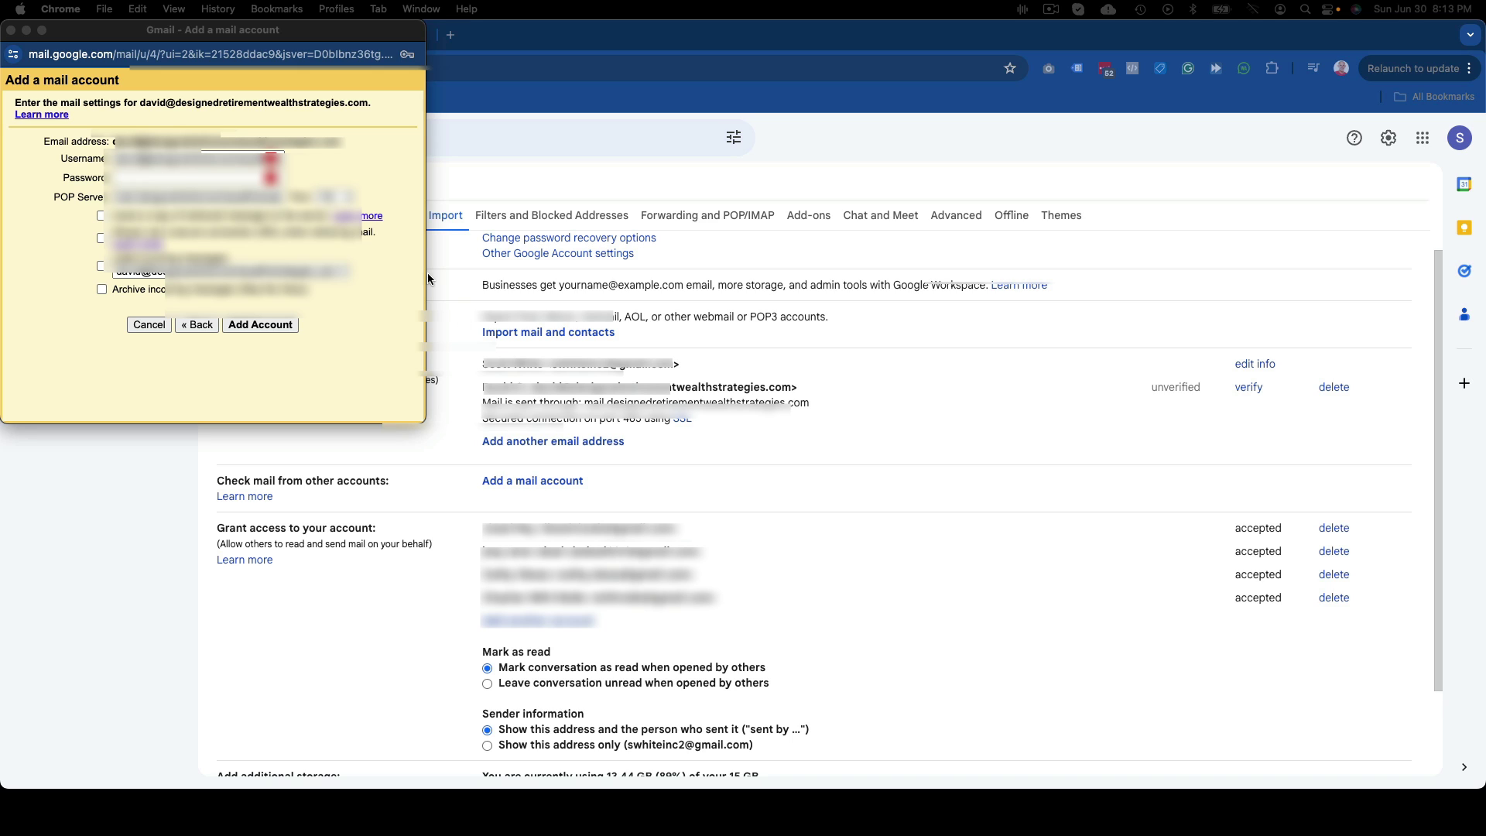
{"action": "left_click", "coordinate": [173, 178]}
{"action": "key", "text": "super+v"}
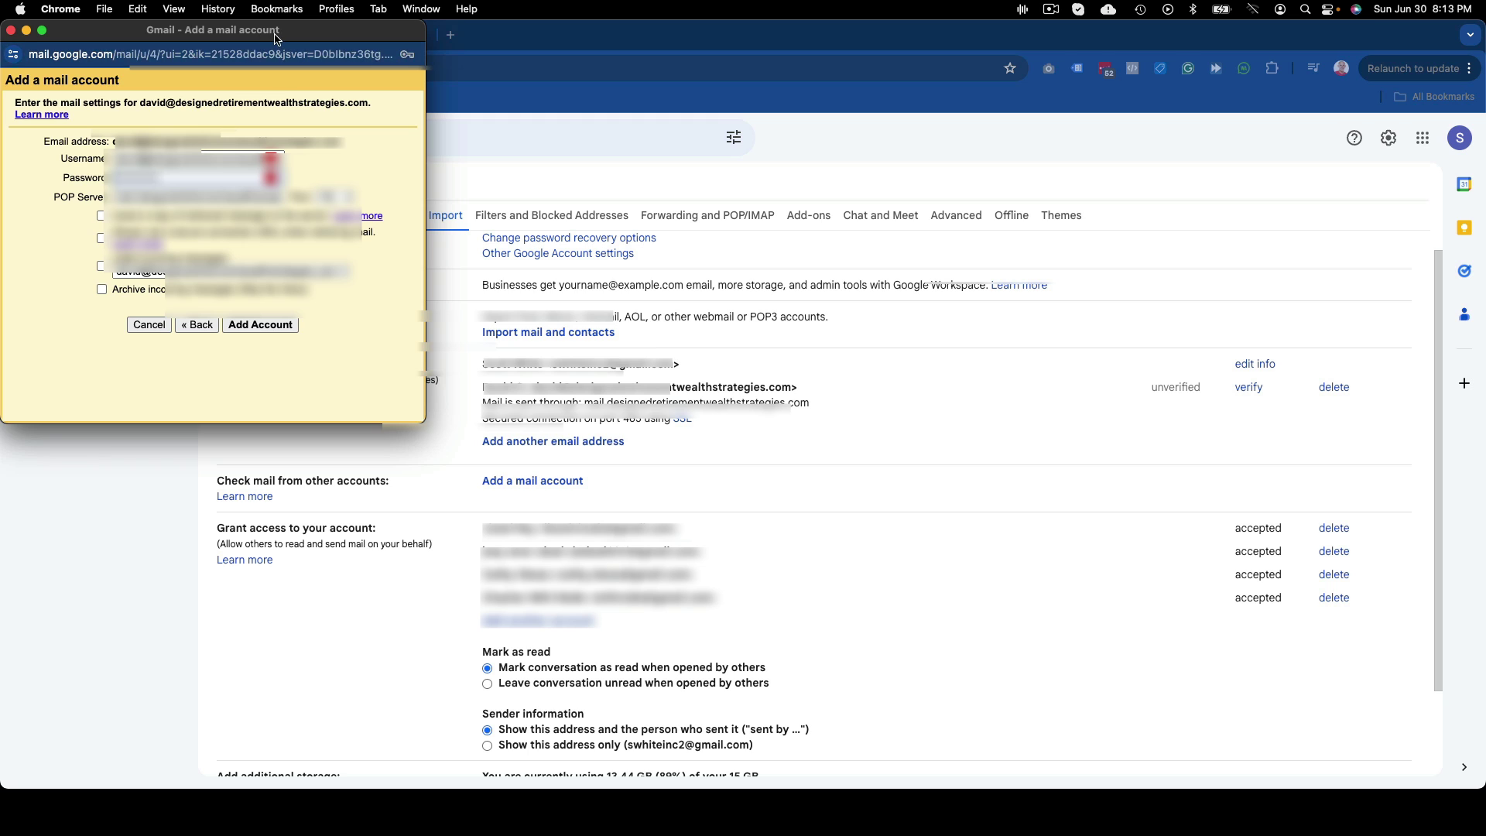
- Look up the POP3 port in the cPanel mail client settings and set the POP server port to 995 in the mail account form
{"action": "left_click_drag", "start_coordinate": [275, 39], "coordinate": [523, 128]}
{"action": "left_click", "coordinate": [1208, 164]}
{"action": "left_click", "coordinate": [366, 42]}
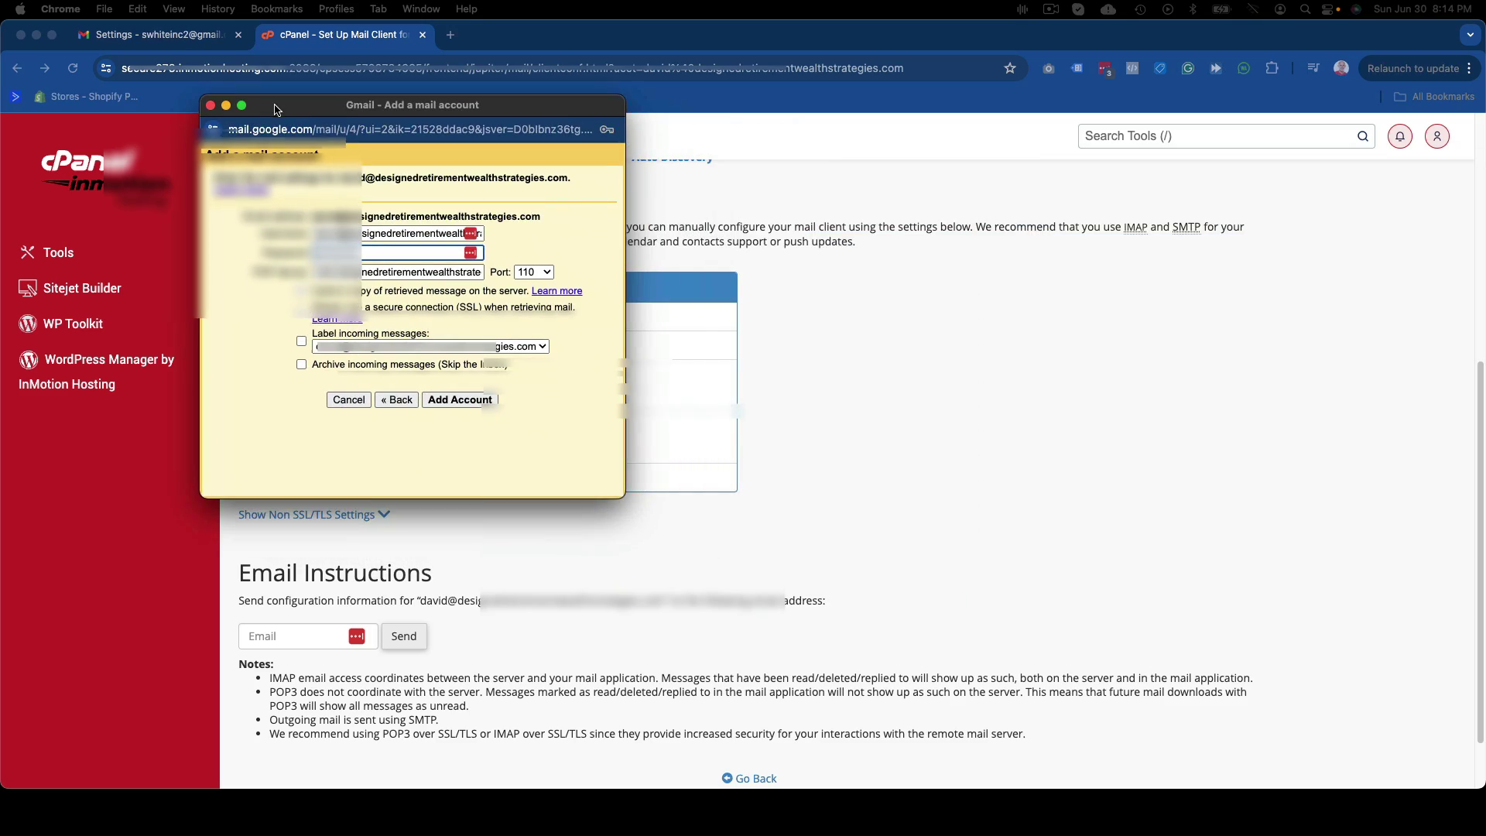
{"action": "left_click", "coordinate": [143, 37]}
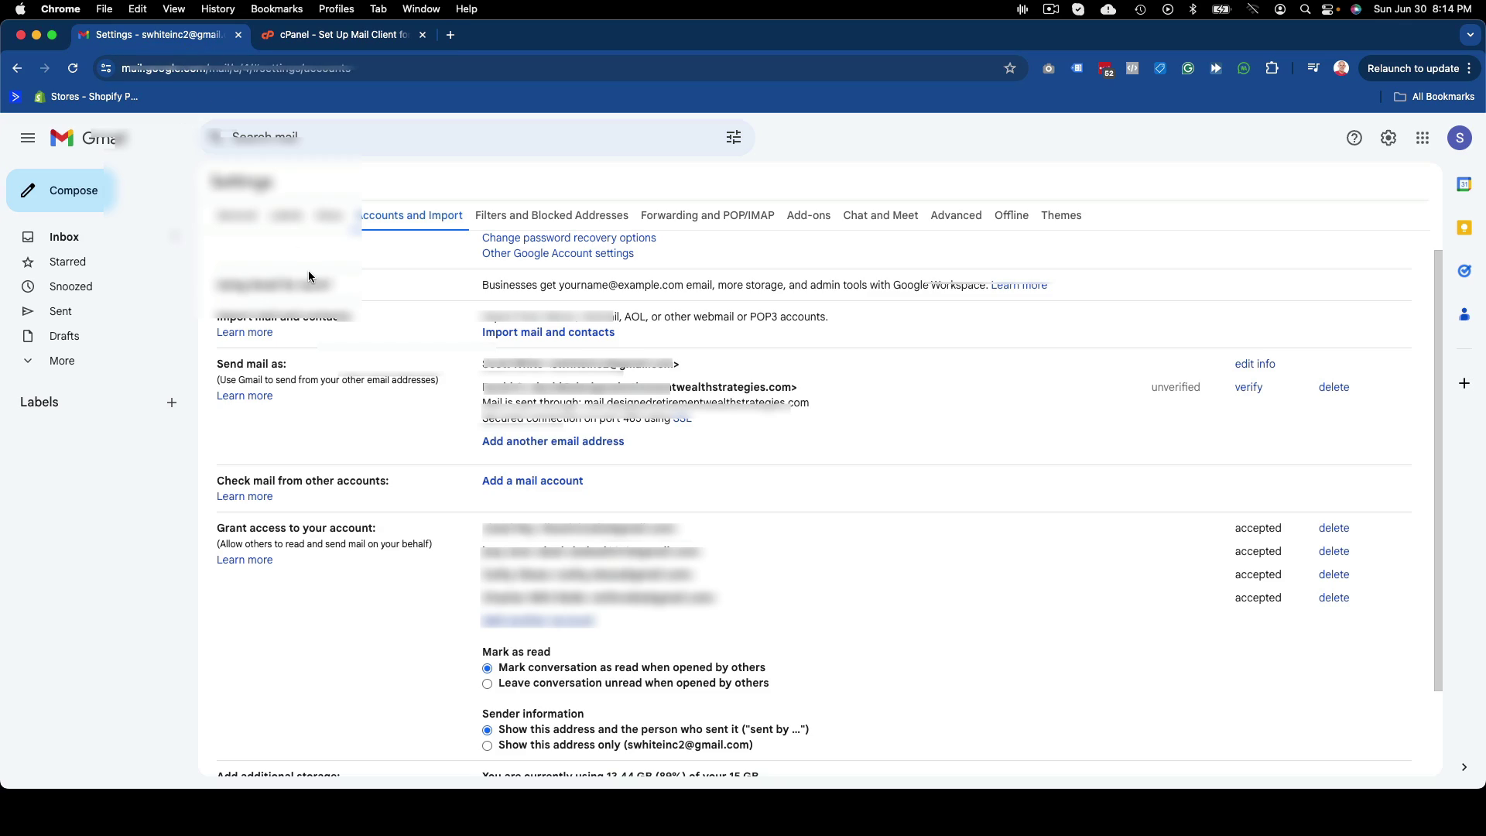
{"action": "key", "text": "ctrl+Up"}
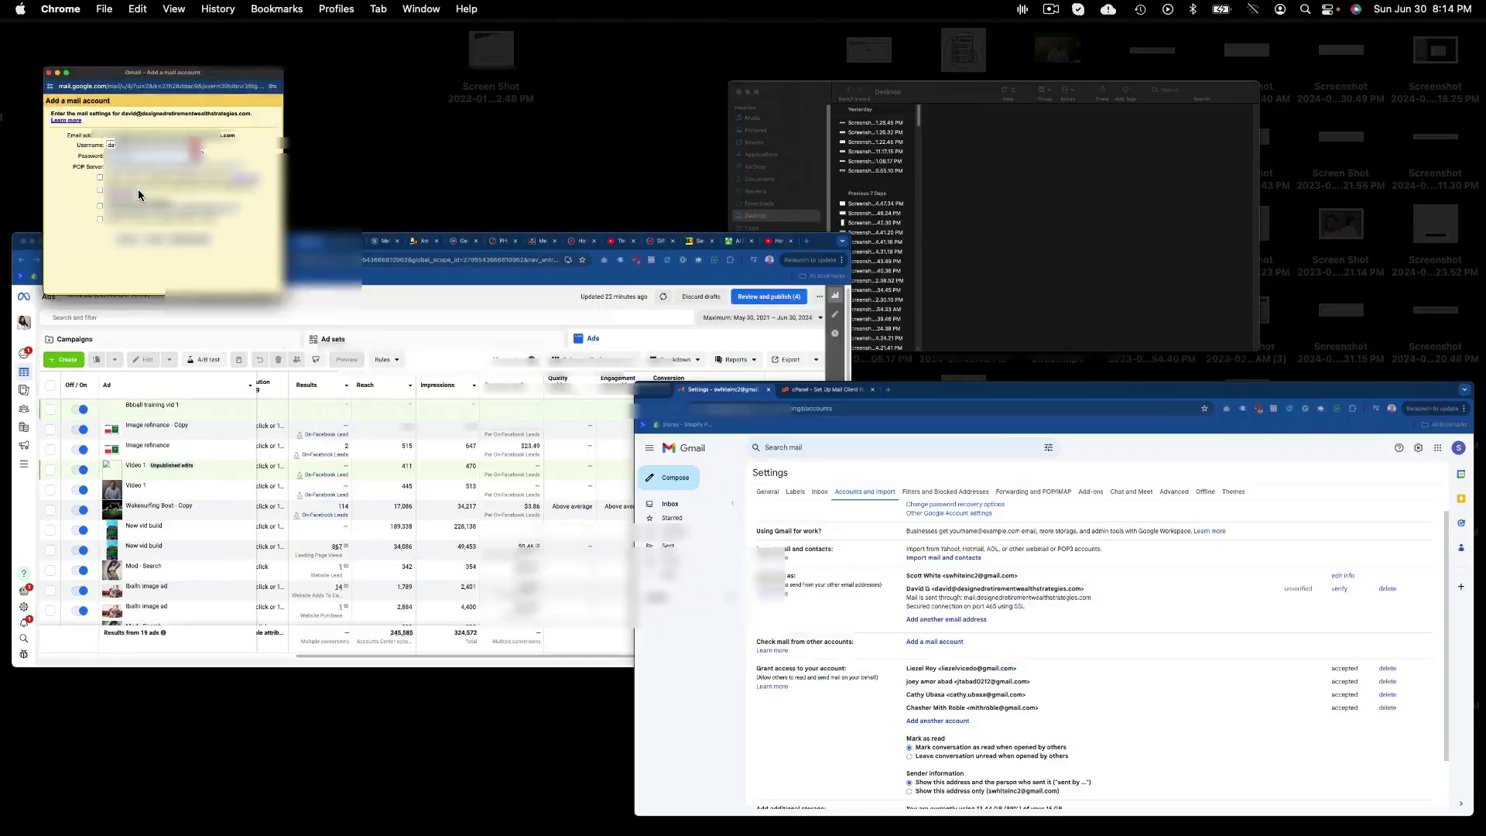
{"action": "left_click", "coordinate": [137, 189]}
{"action": "left_click", "coordinate": [533, 278]}
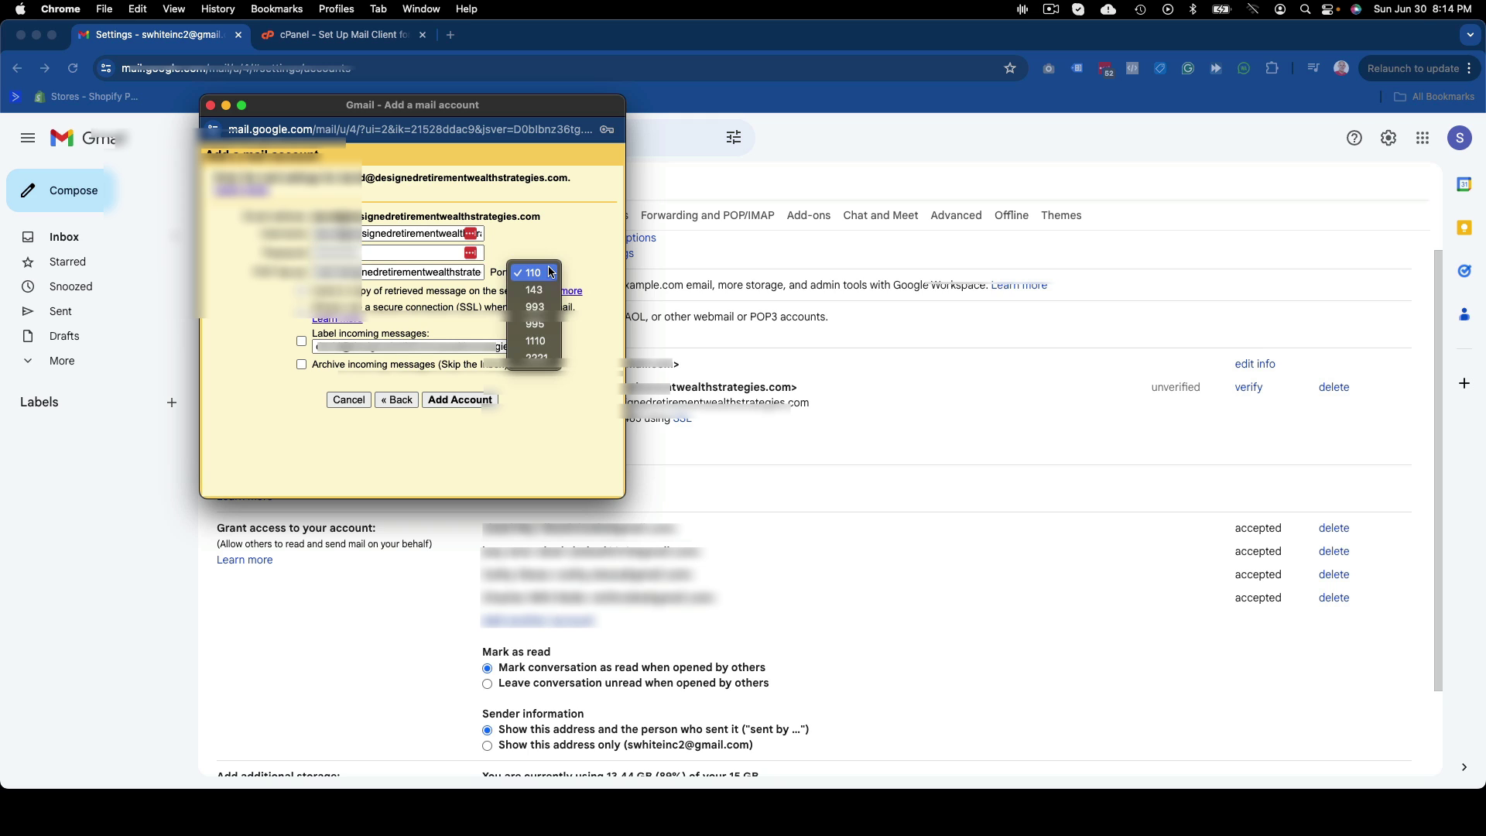
{"action": "left_click", "coordinate": [549, 324]}
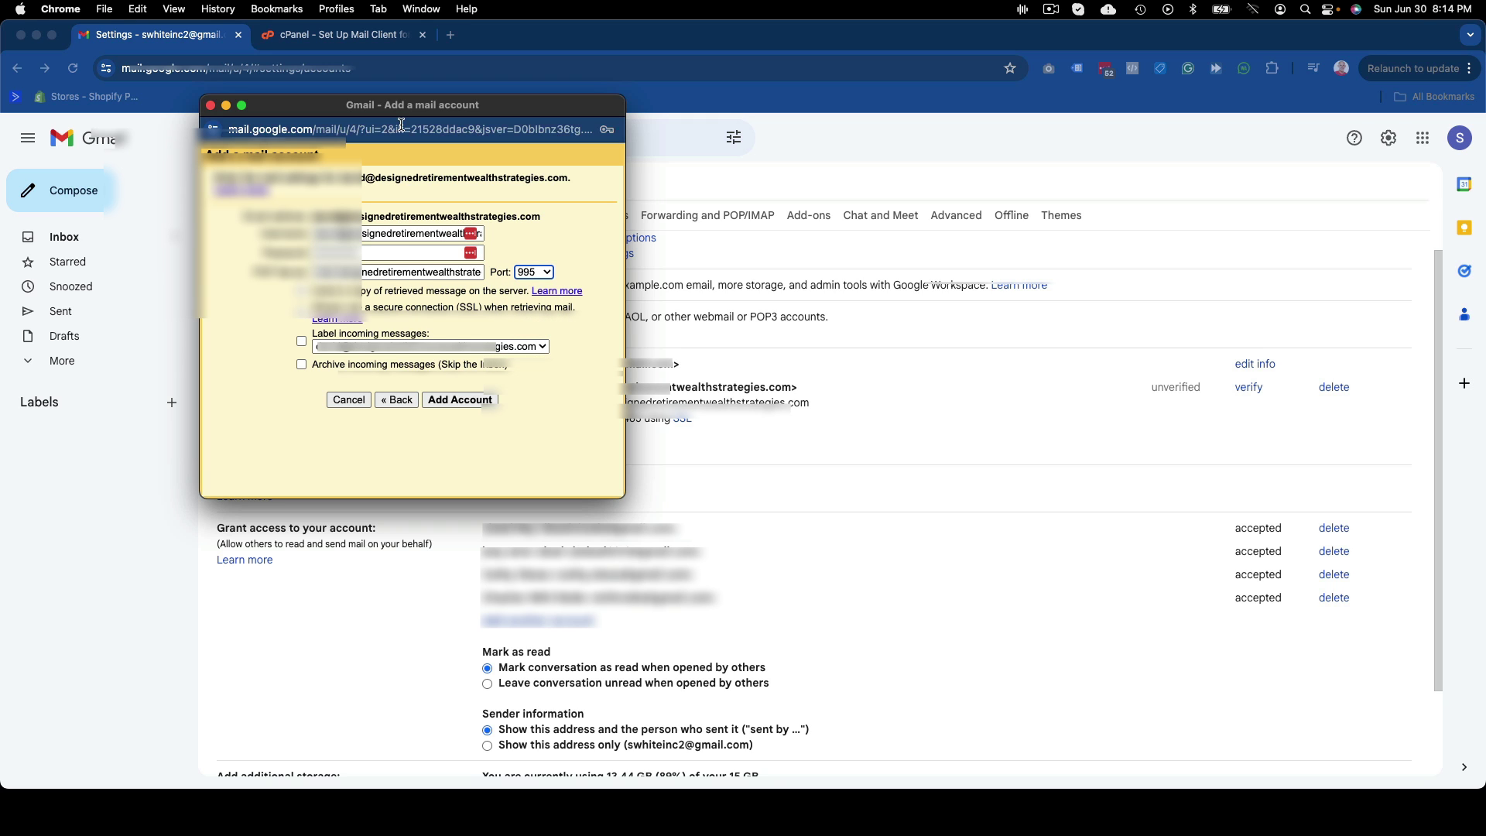
- Enable the always-secure SSL connection and labelling of incoming messages for the POP account, and add the account
{"action": "left_click_drag", "start_coordinate": [388, 104], "coordinate": [995, 115]}
{"action": "left_click", "coordinate": [307, 39]}
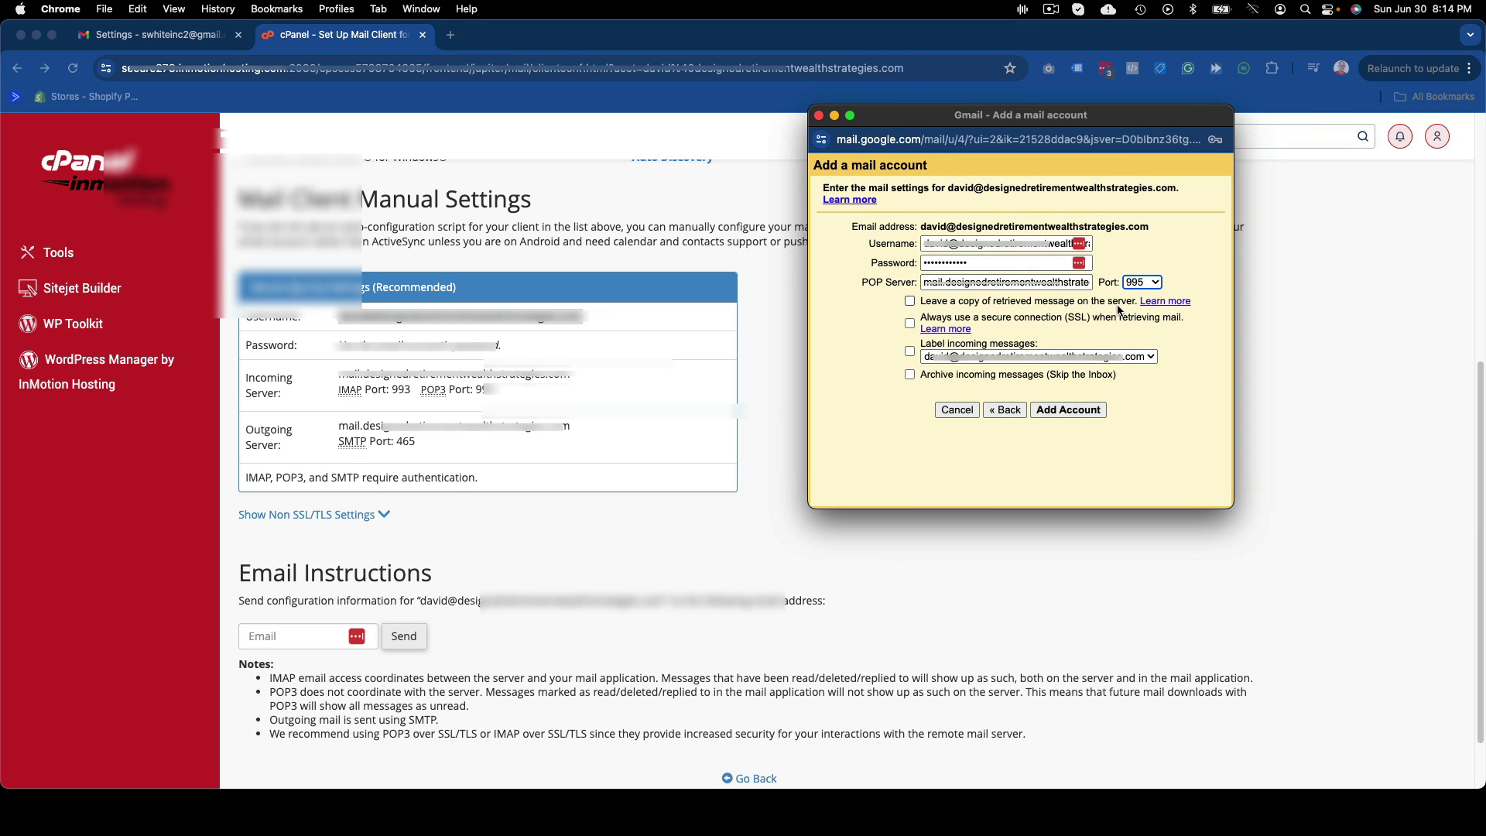
{"action": "left_click", "coordinate": [910, 325]}
{"action": "left_click", "coordinate": [910, 352]}
{"action": "left_click", "coordinate": [1071, 410]}
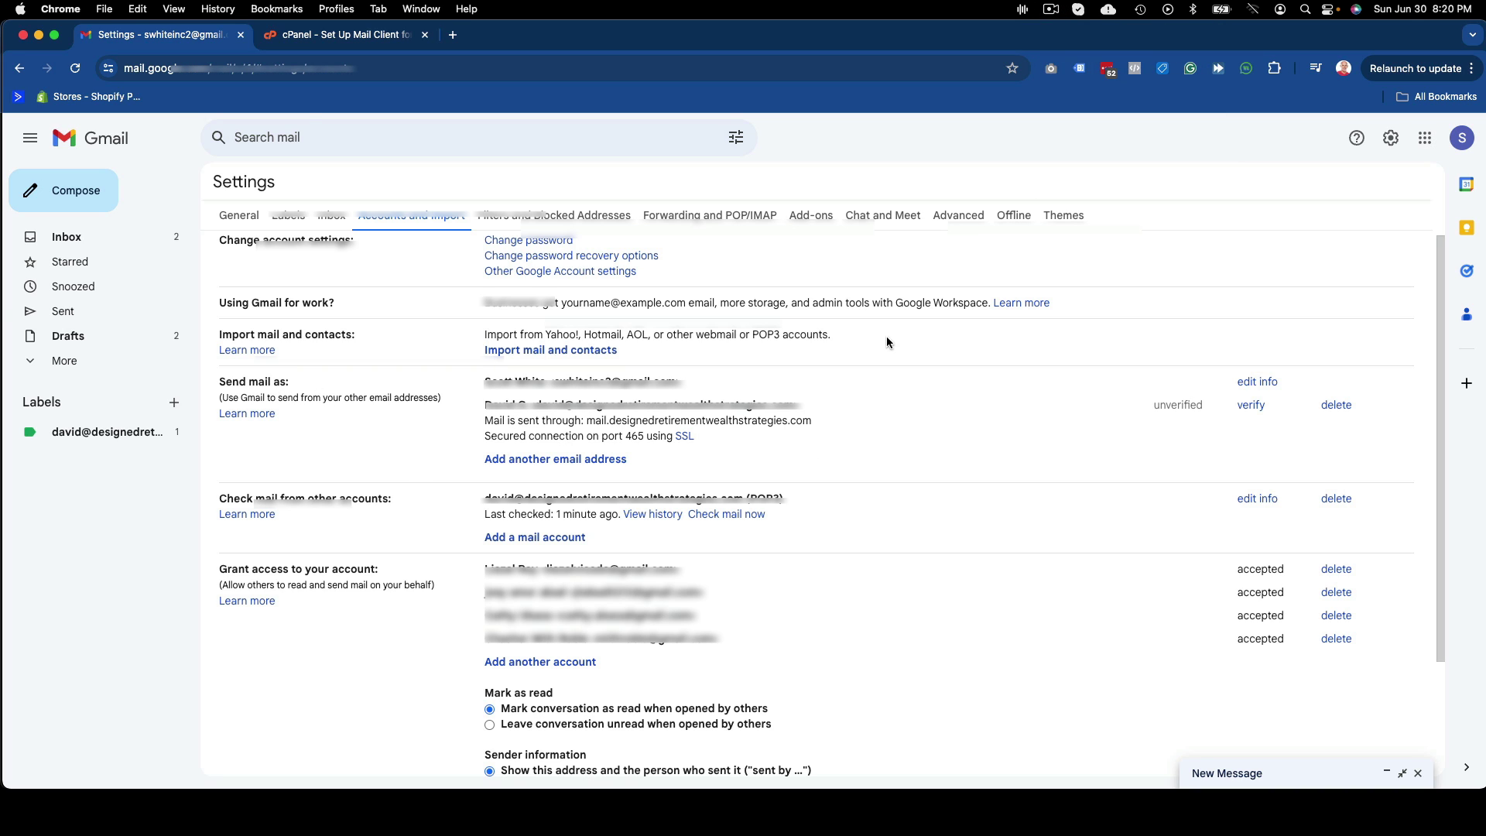
- Open the Gmail confirmation email in the inbox, follow its verification link, confirm sending mail as the business address, and return to the inbox
{"action": "left_click", "coordinate": [67, 239]}
{"action": "left_click", "coordinate": [582, 258]}
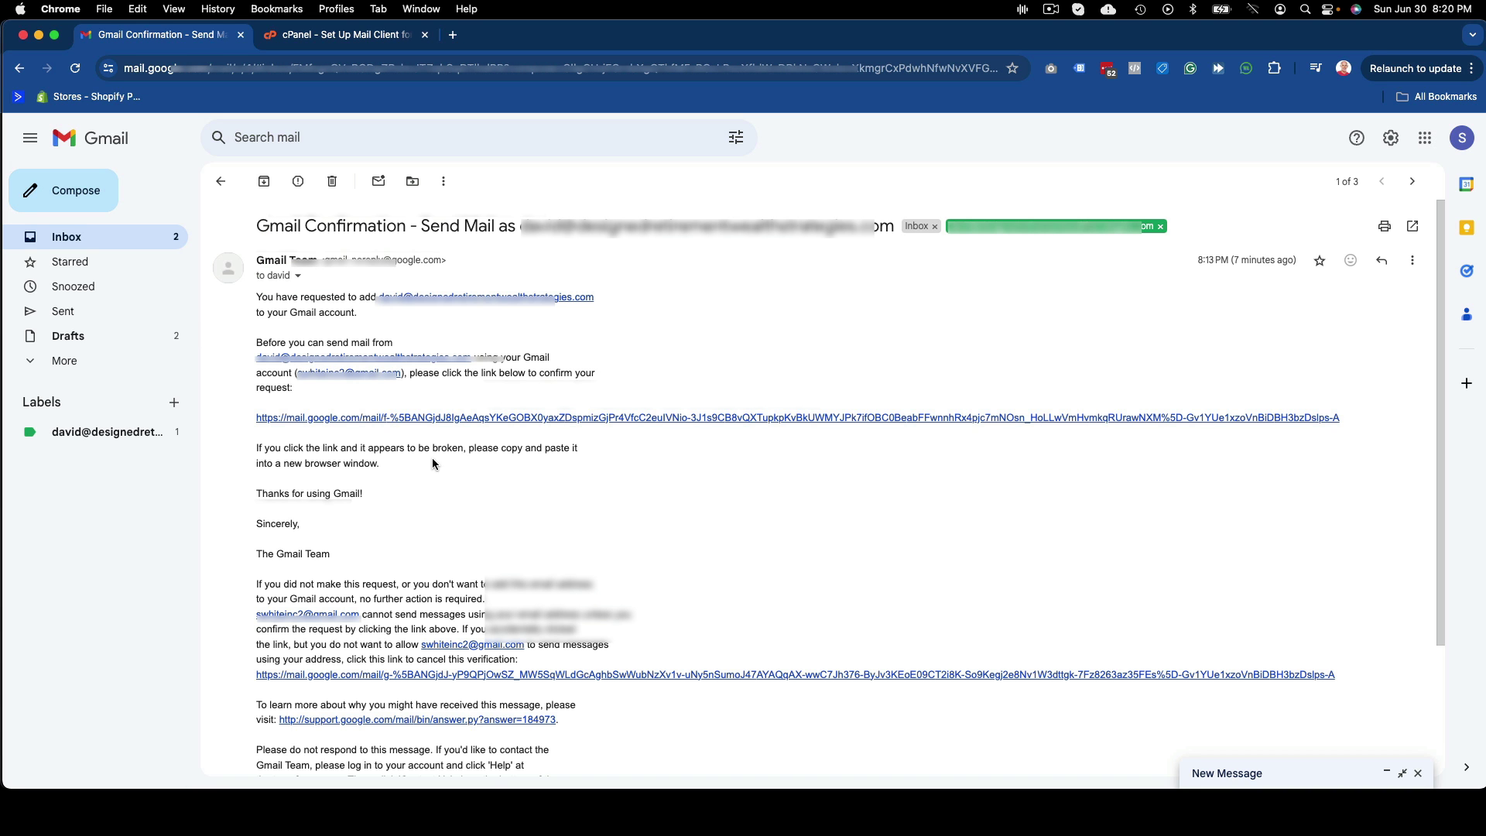
{"action": "left_click", "coordinate": [422, 418]}
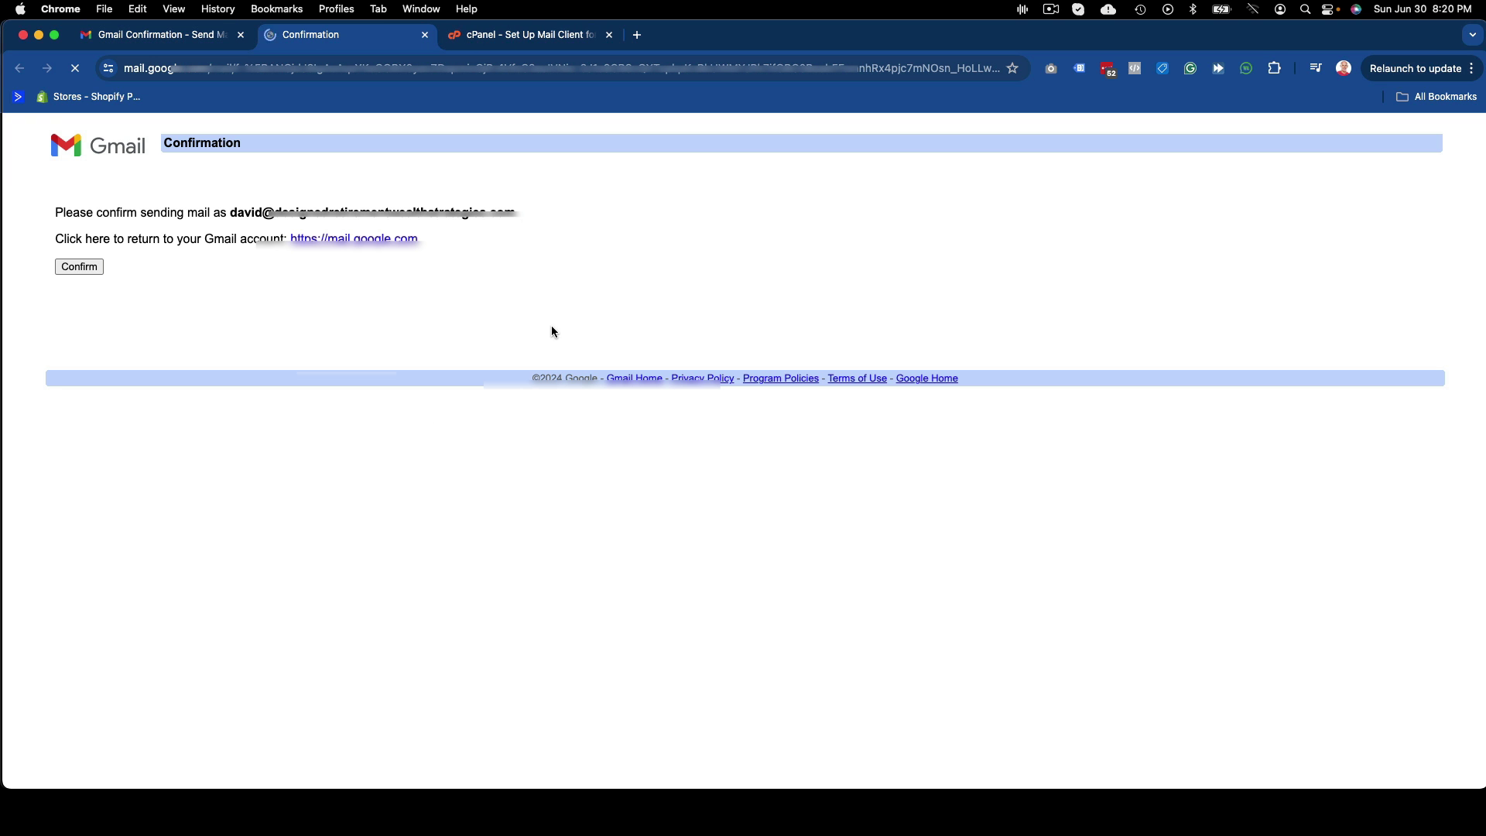
{"action": "left_click", "coordinate": [79, 266]}
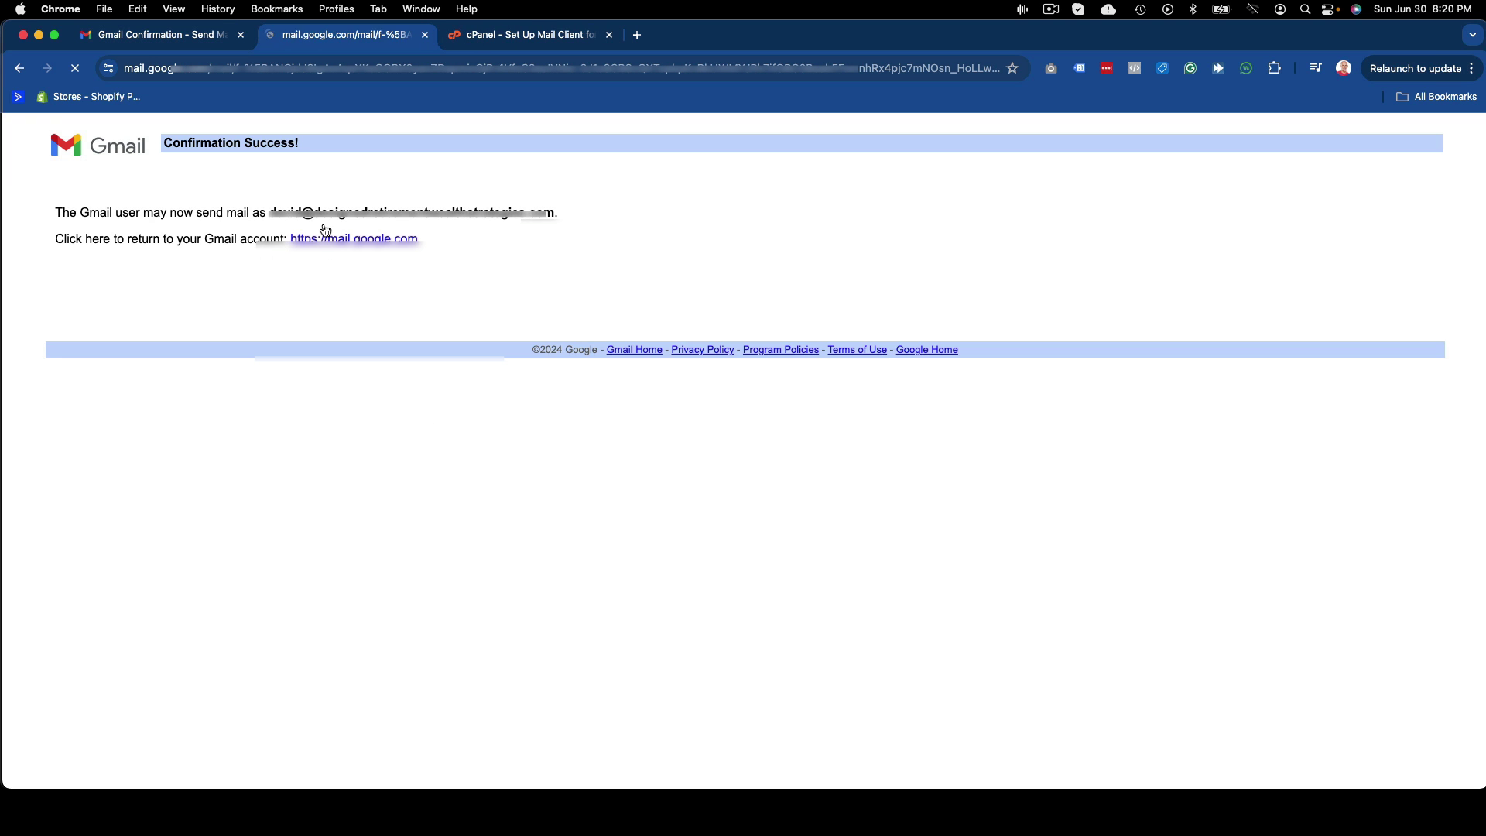
{"action": "left_click", "coordinate": [424, 35]}
{"action": "left_click", "coordinate": [69, 243]}
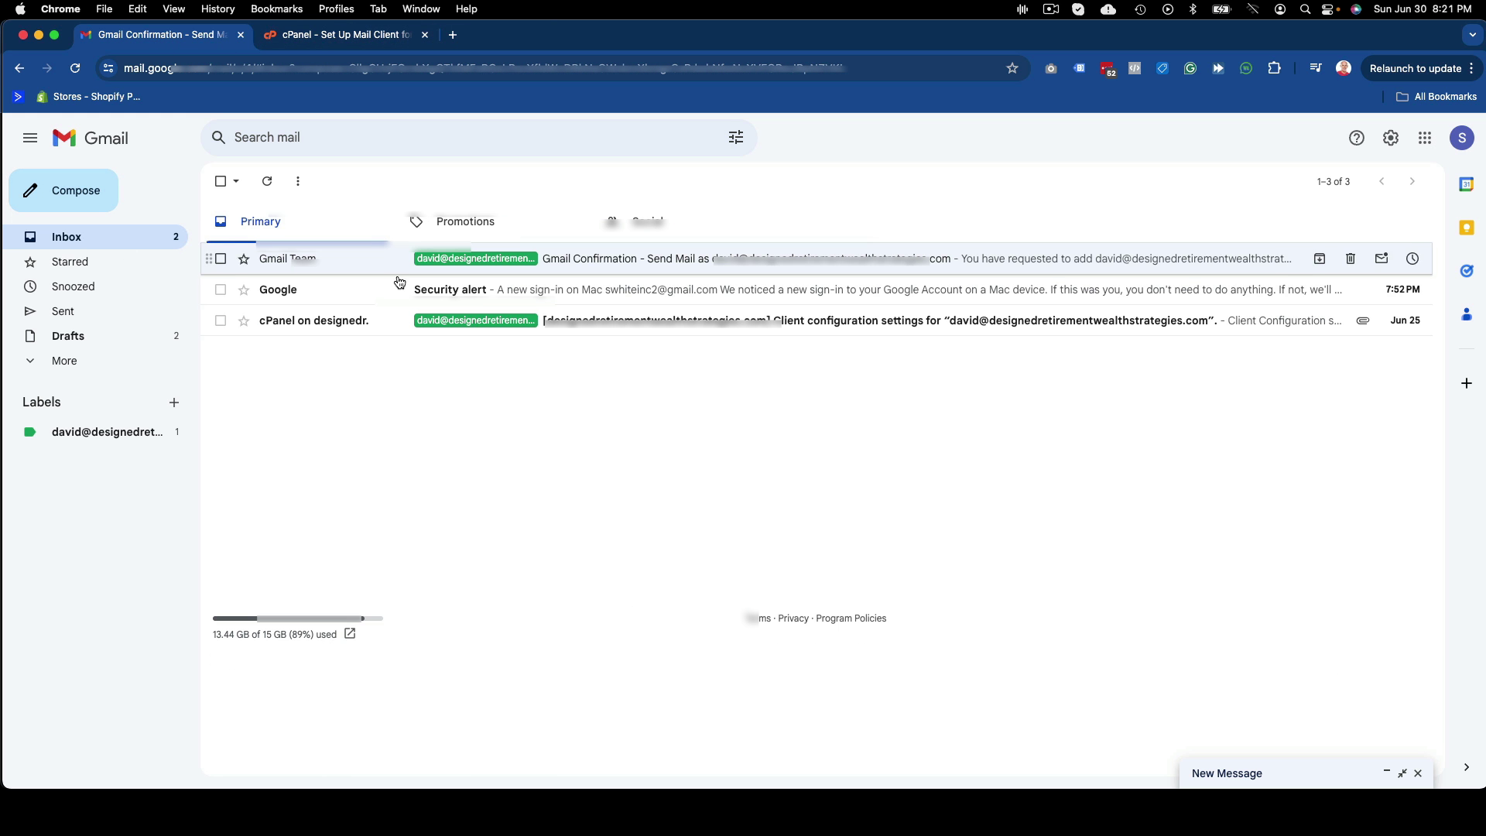
- In the Accounts and Import settings, set replies to be sent from the same address the message was sent to
{"action": "left_click", "coordinate": [119, 206]}
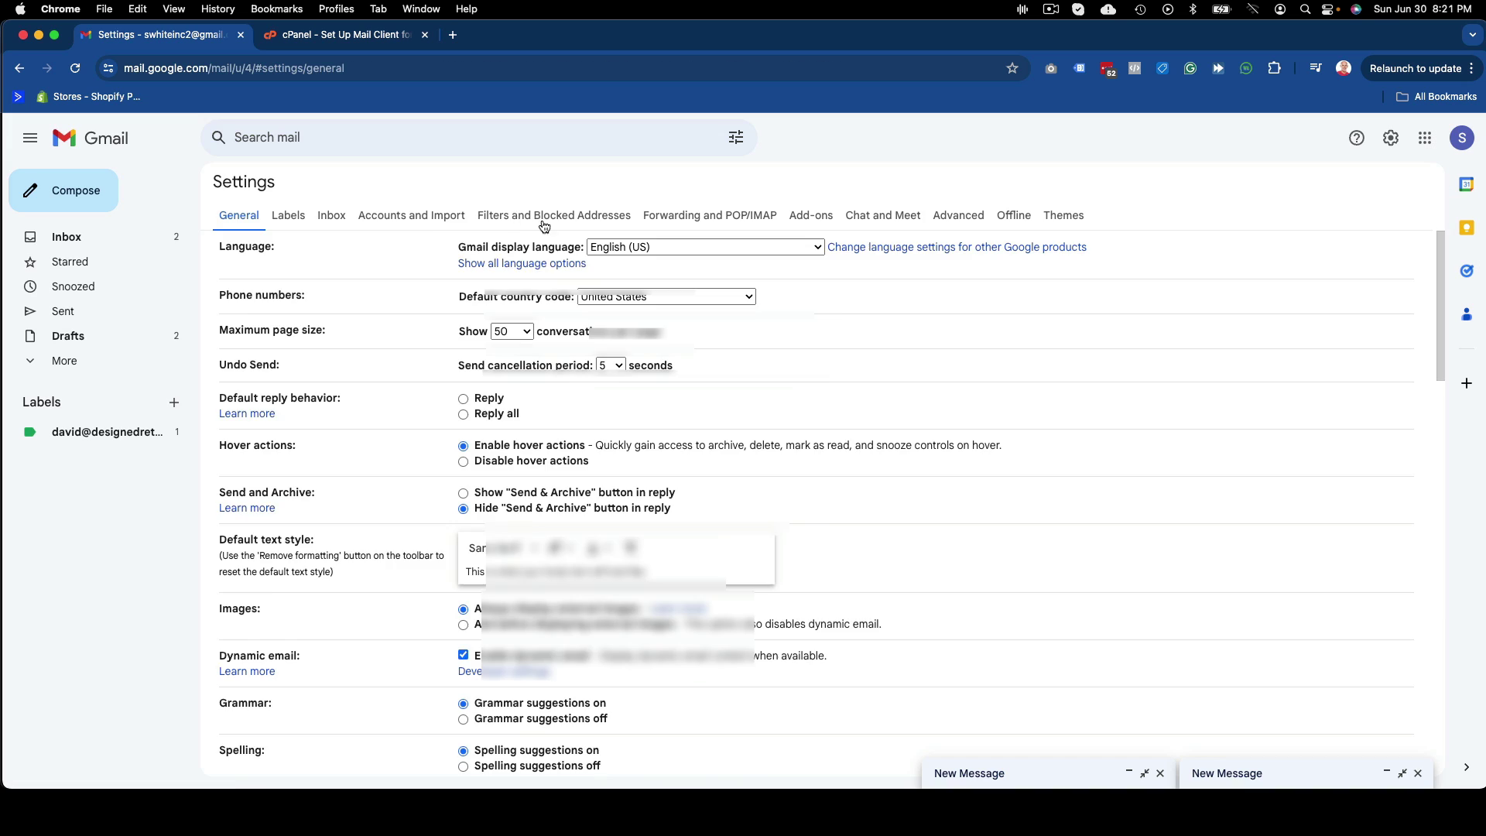
{"action": "left_click", "coordinate": [416, 218]}
{"action": "scroll", "coordinate": [633, 426], "scroll_direction": "down", "scroll_amount": 3}
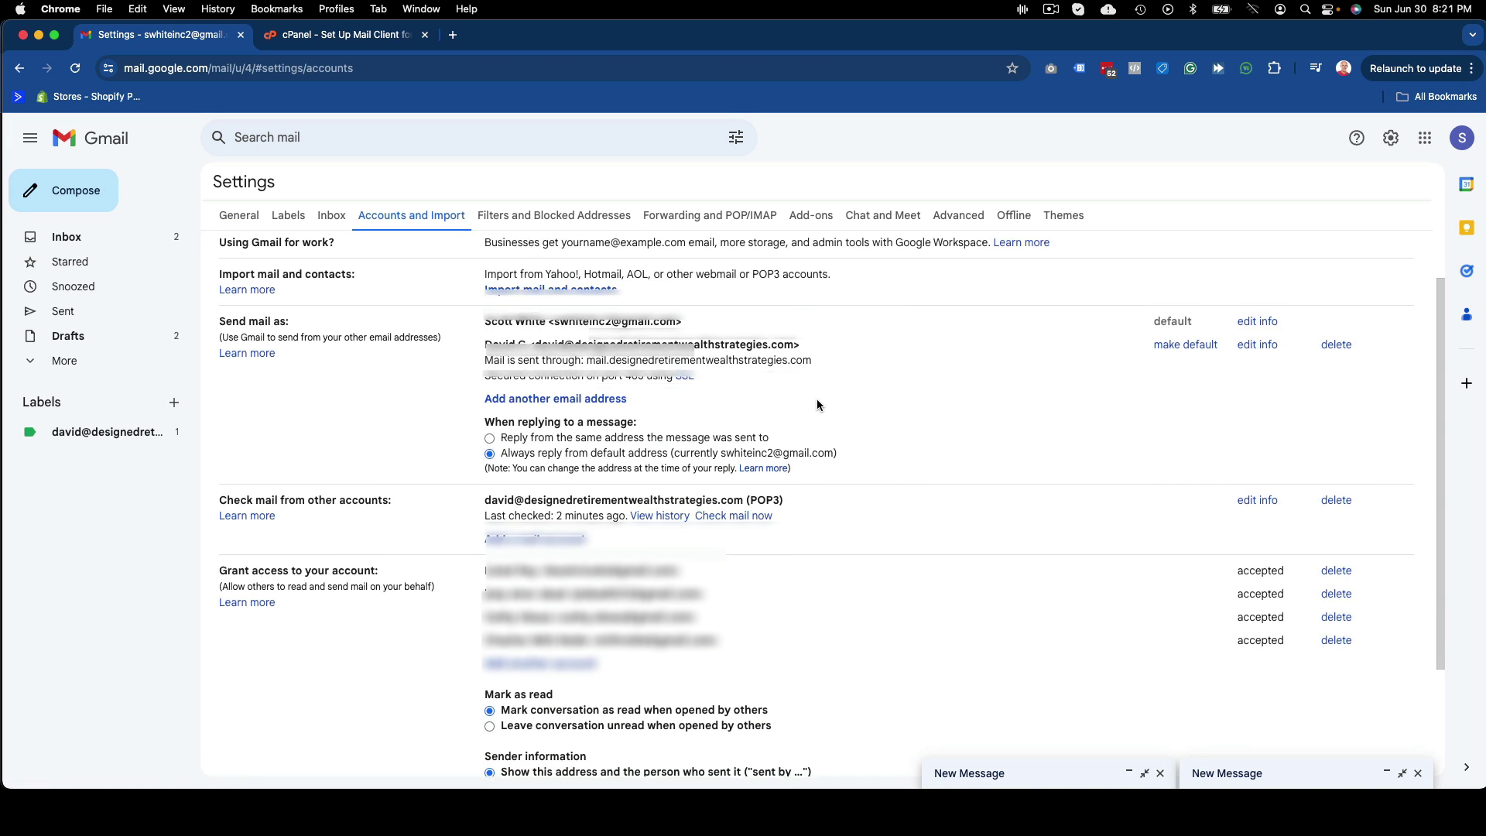
{"action": "left_click_drag", "start_coordinate": [477, 397], "coordinate": [674, 394]}
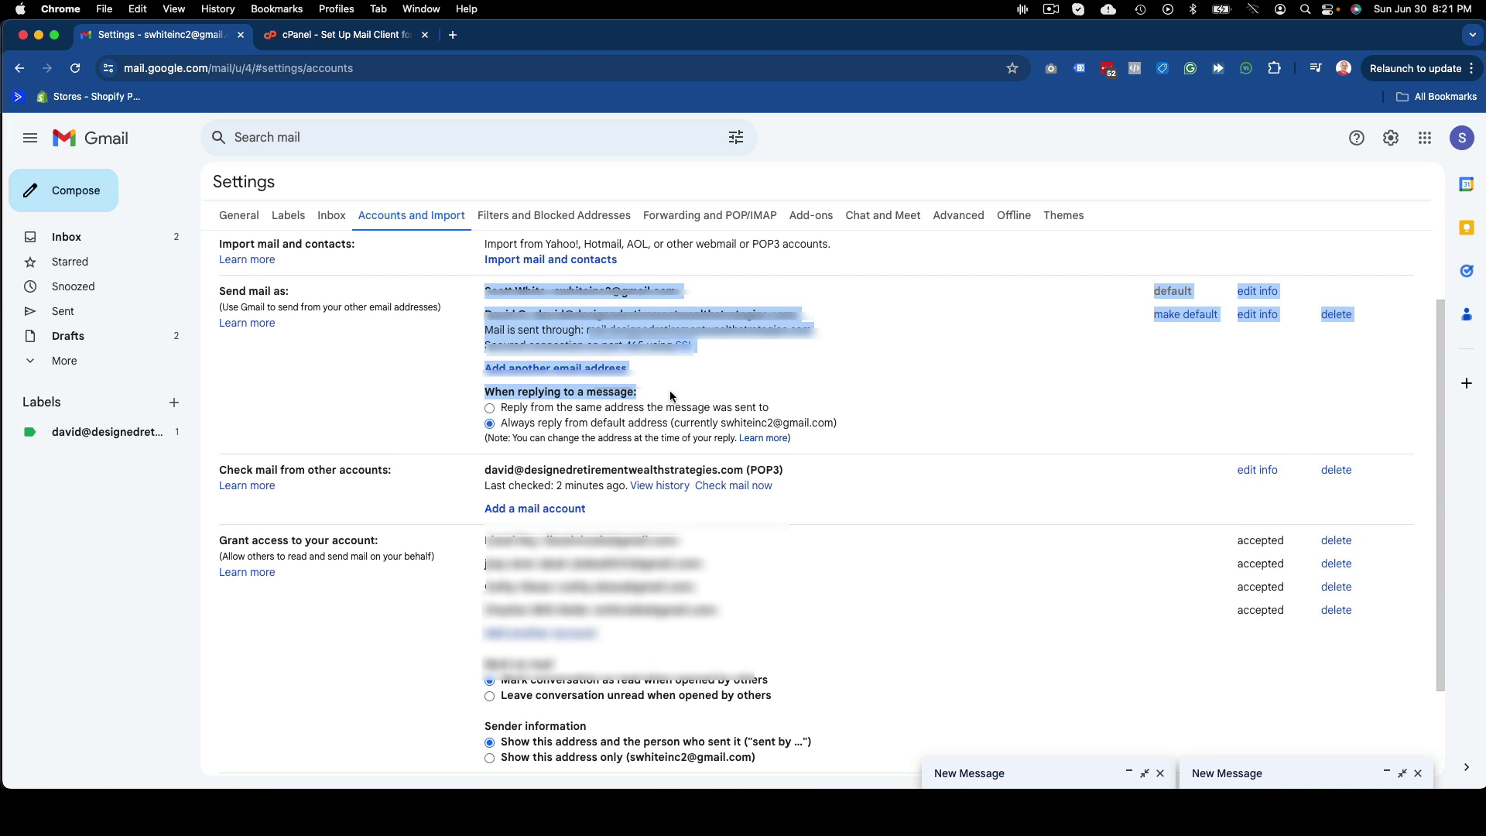
{"action": "left_click", "coordinate": [611, 397]}
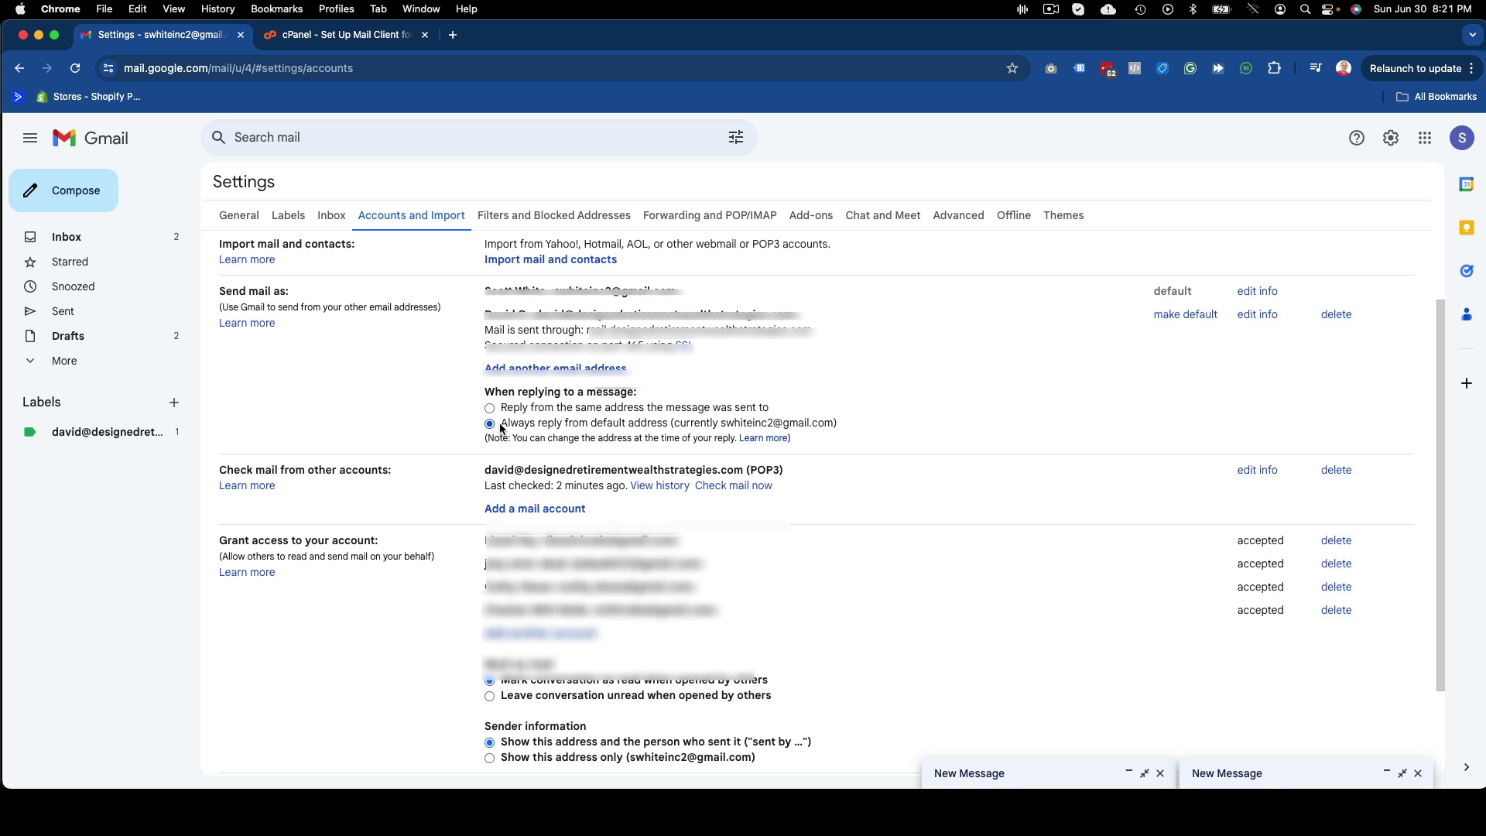
{"action": "left_click_drag", "start_coordinate": [508, 426], "coordinate": [838, 426]}
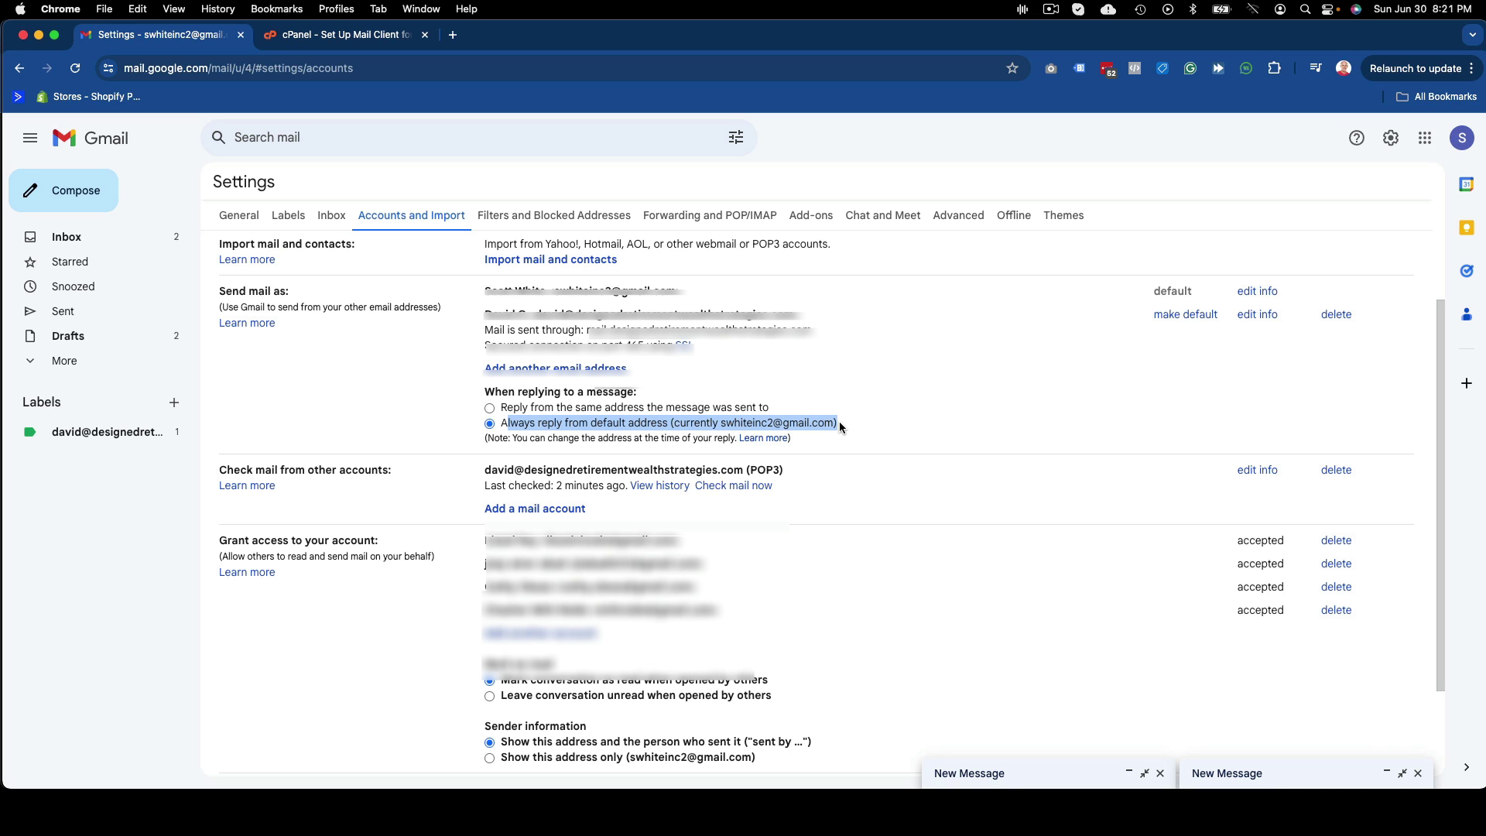
{"action": "left_click", "coordinate": [853, 426]}
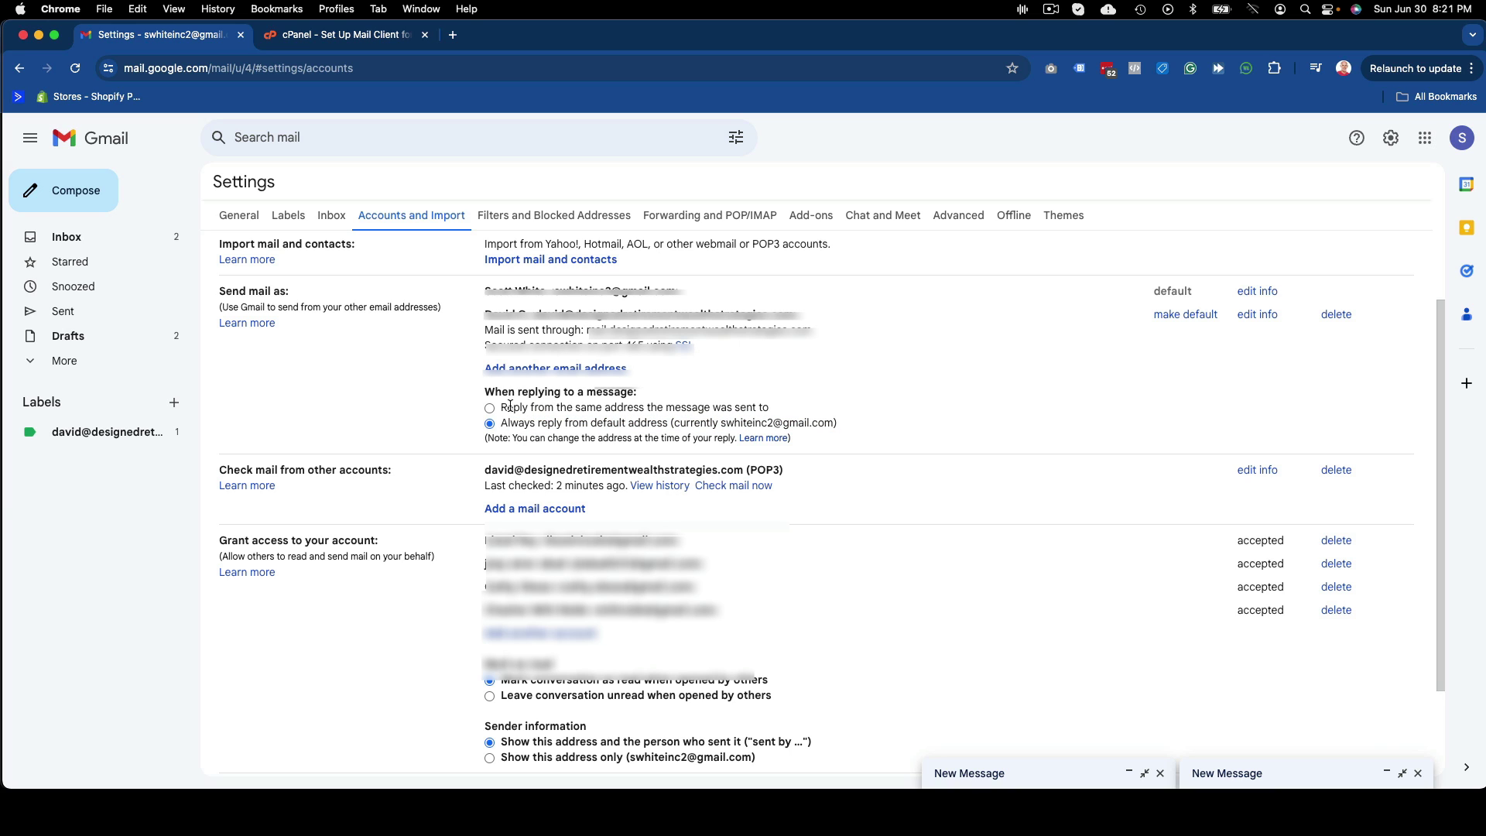
{"action": "left_click_drag", "start_coordinate": [510, 405], "coordinate": [782, 417]}
{"action": "left_click", "coordinate": [784, 417]}
{"action": "left_click", "coordinate": [490, 408]}
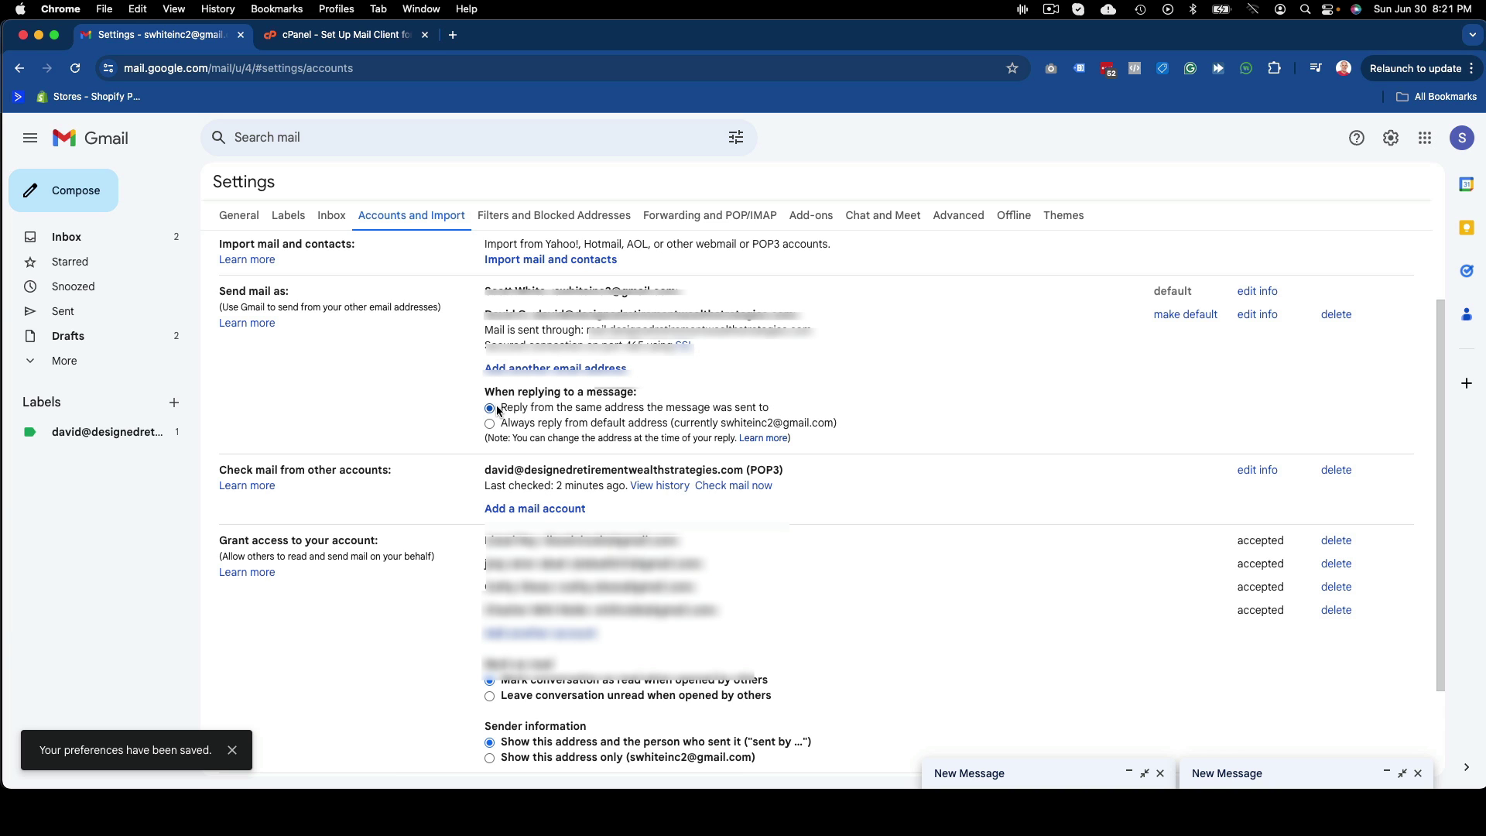
{"action": "scroll", "coordinate": [855, 404], "scroll_direction": "down", "scroll_amount": 3}
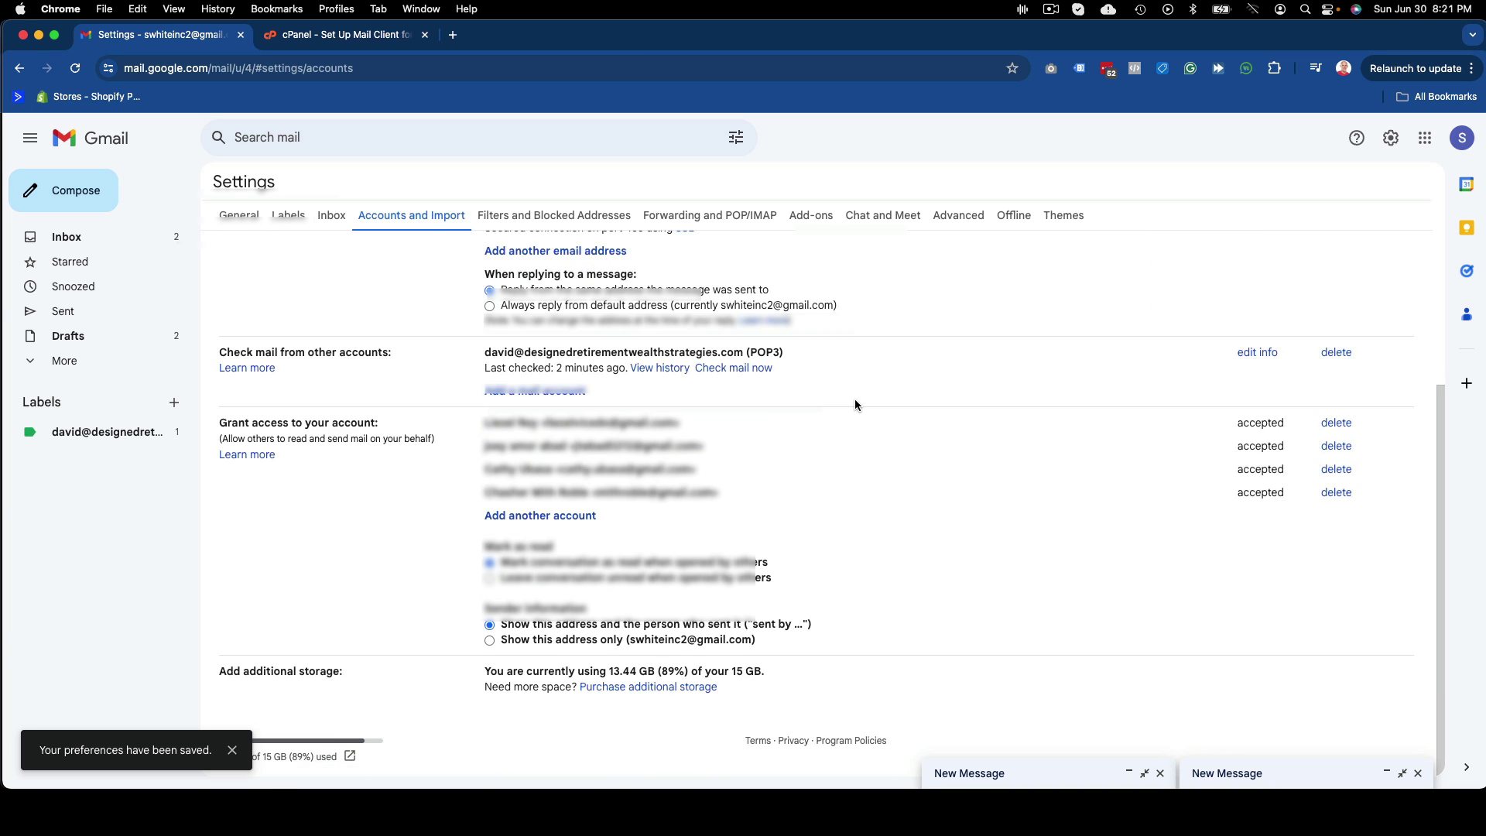
{"action": "scroll", "coordinate": [855, 404], "scroll_direction": "up", "scroll_amount": 5}
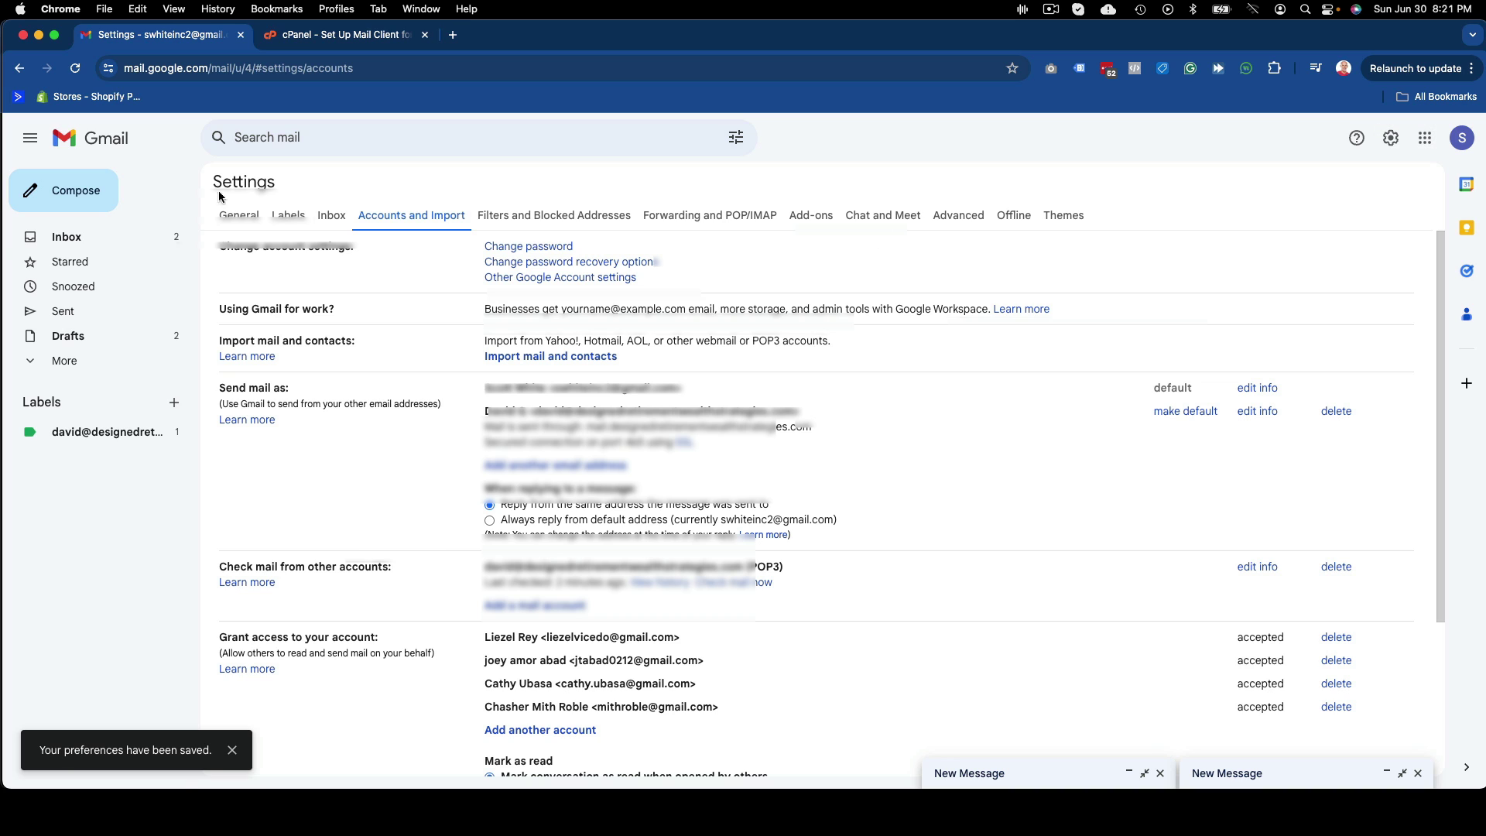
- Compose a new message from the inbox, choose the business address as the sender, and close the message
{"action": "left_click", "coordinate": [173, 238]}
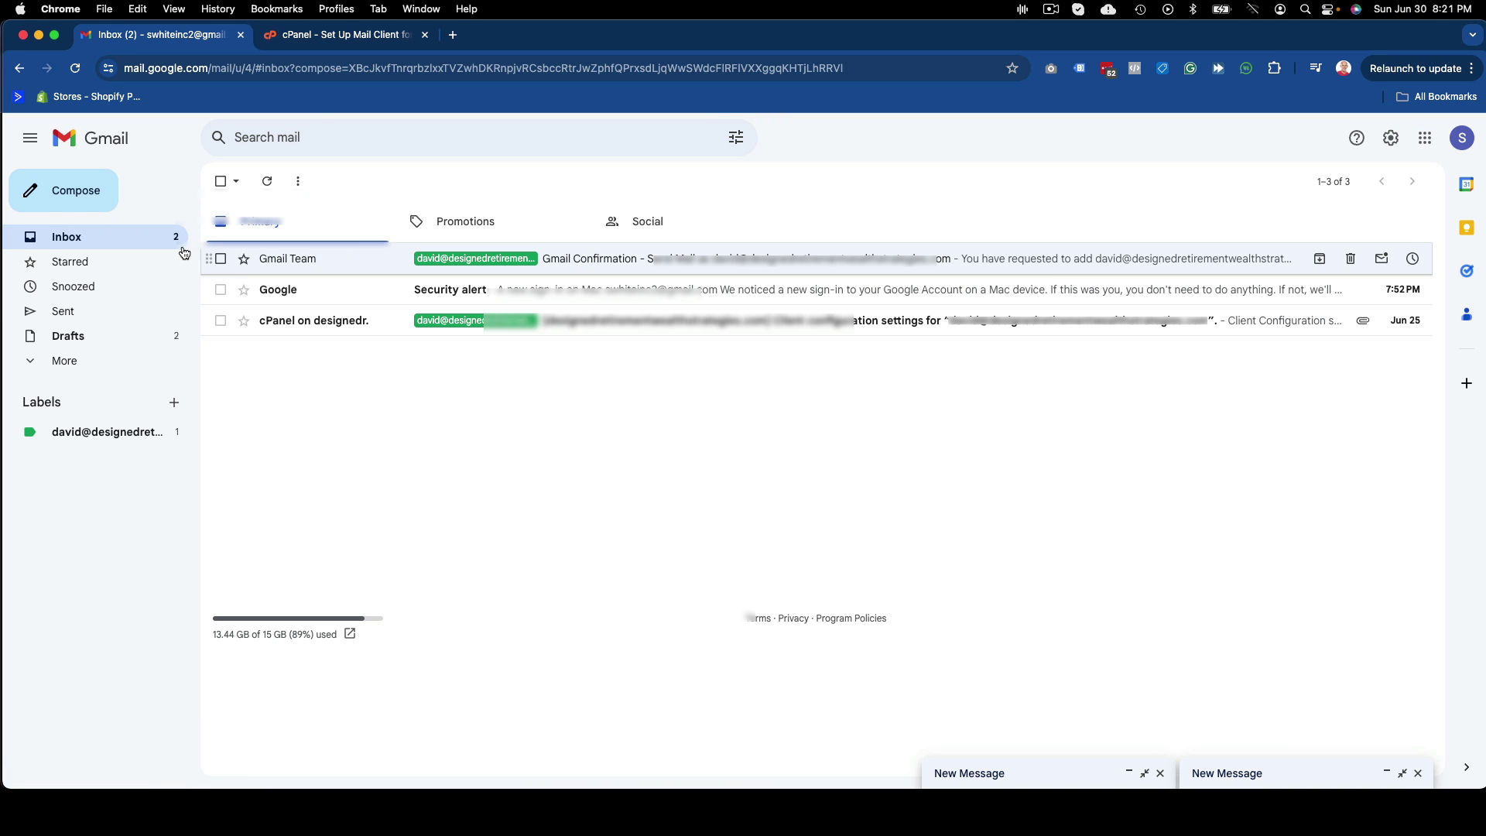
{"action": "left_click", "coordinate": [73, 190]}
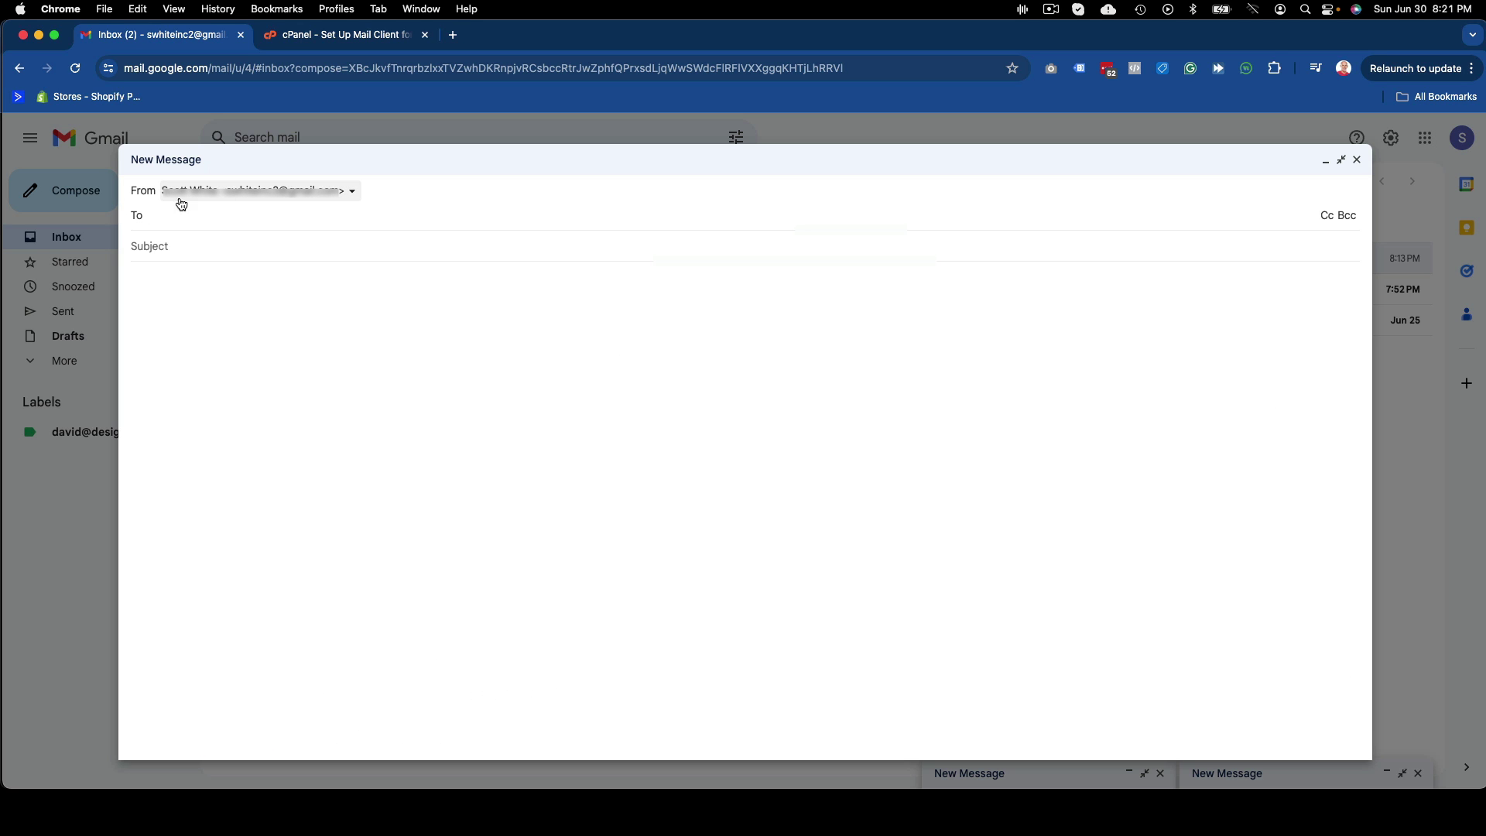
{"action": "left_click", "coordinate": [353, 194]}
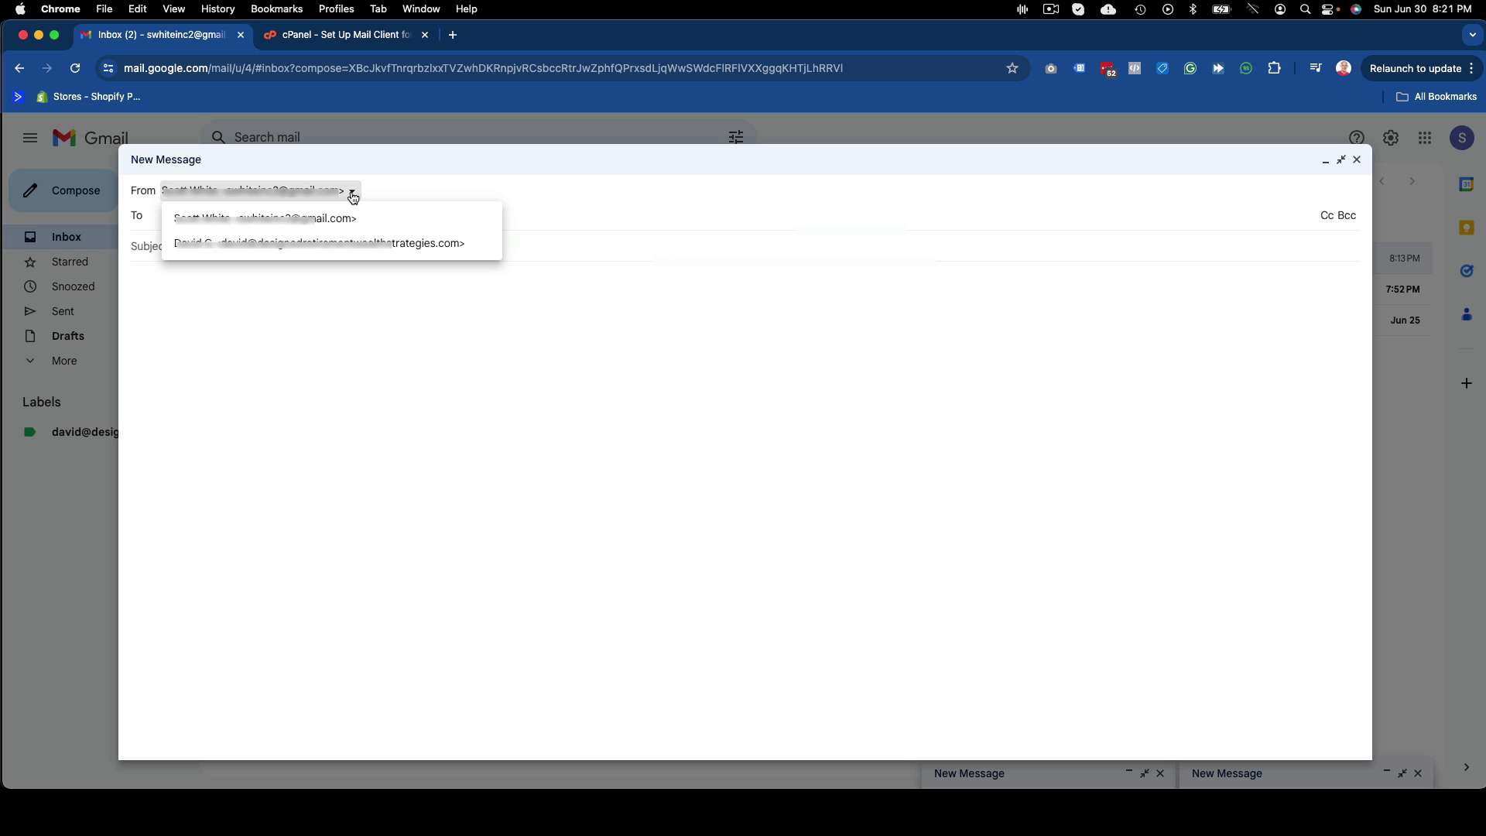
{"action": "left_click", "coordinate": [267, 246]}
{"action": "left_click", "coordinate": [460, 195]}
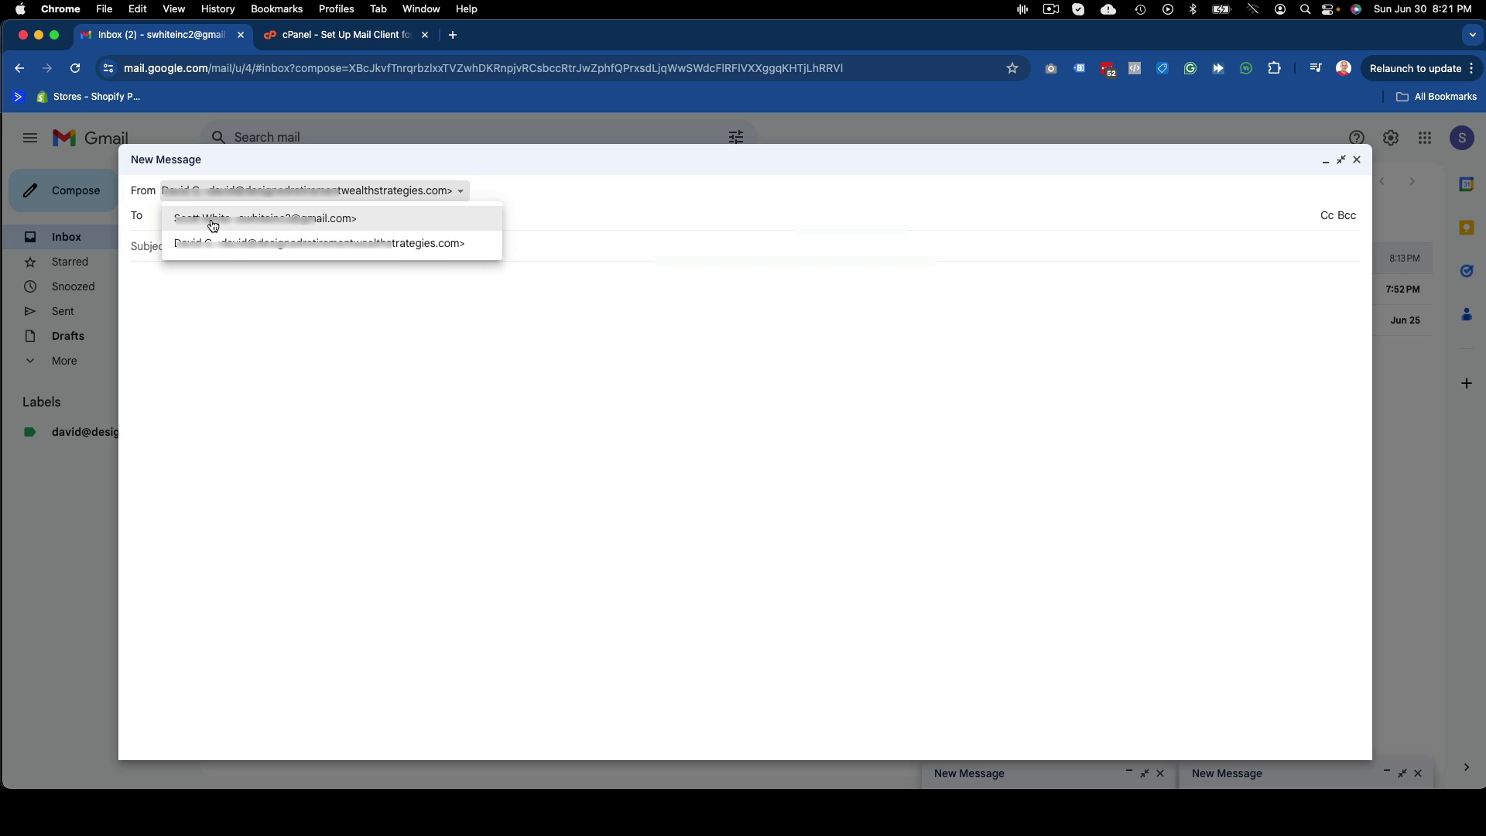
{"action": "left_click", "coordinate": [335, 335]}
{"action": "left_click", "coordinate": [239, 193]}
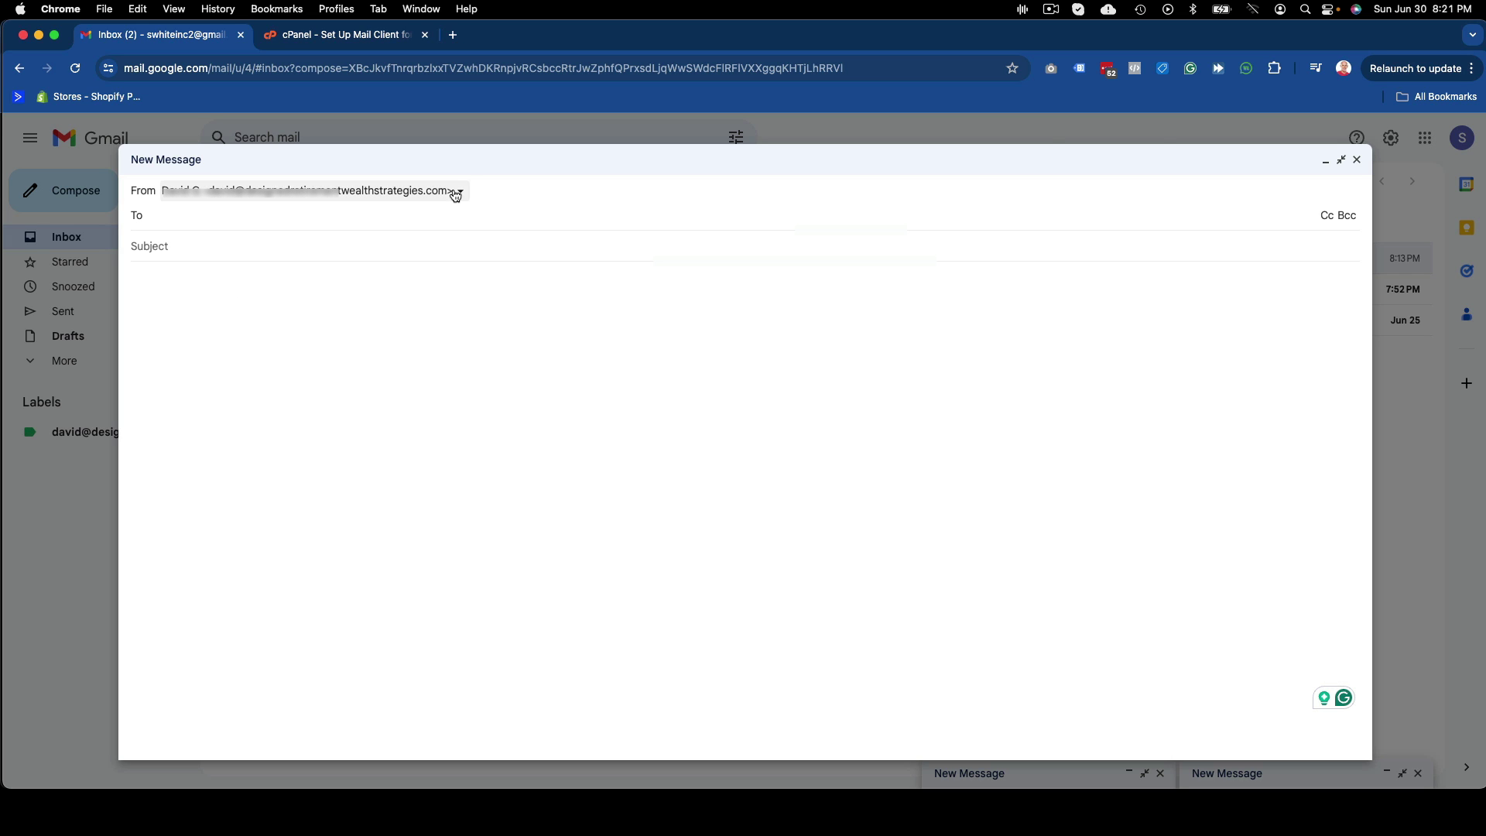
{"action": "key", "text": "Escape"}
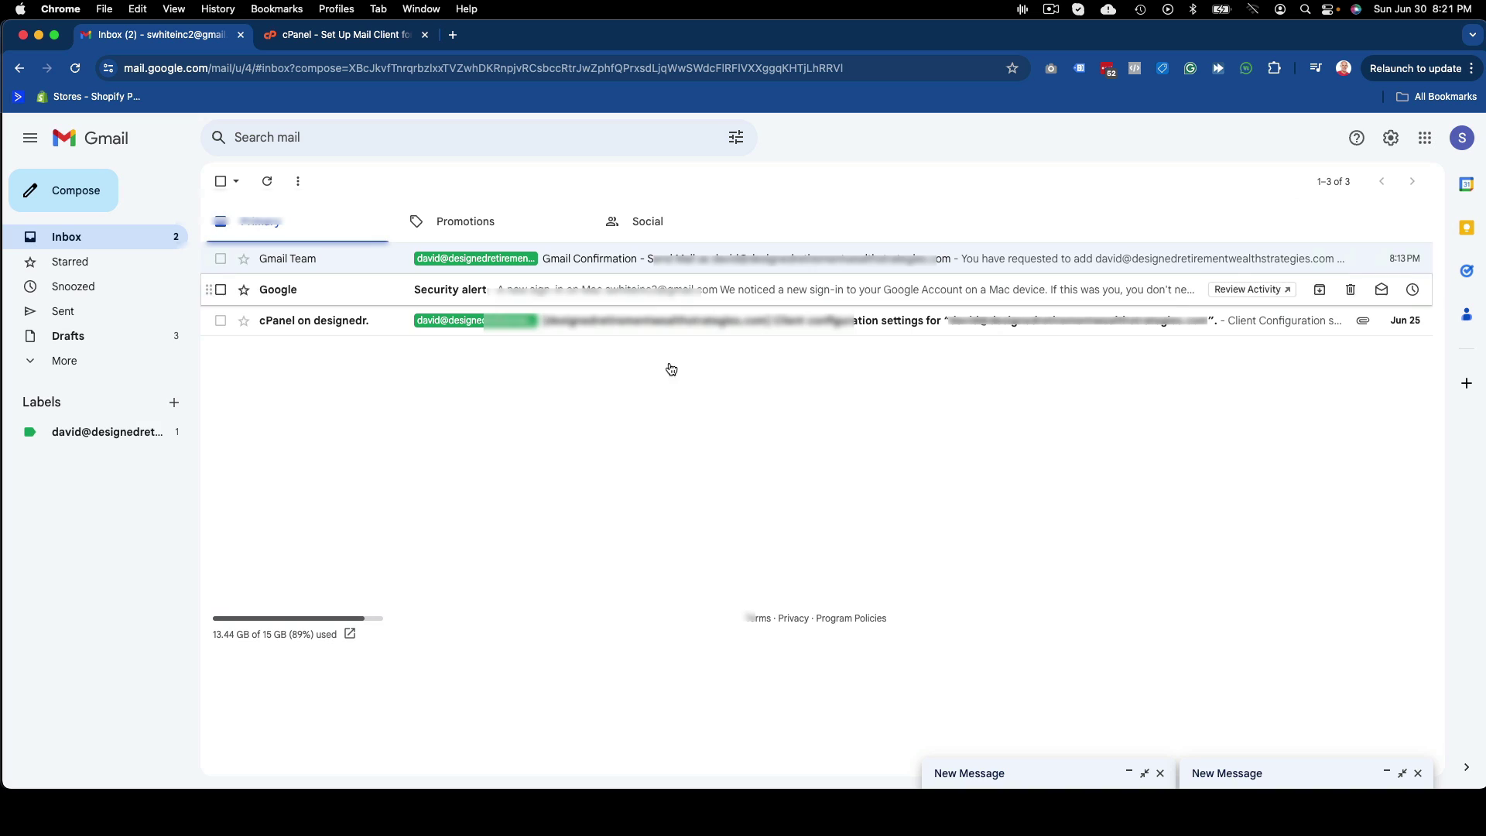
- Open the Google security alert email, start a reply, and view the sender addresses offered for it
{"action": "left_click", "coordinate": [319, 291]}
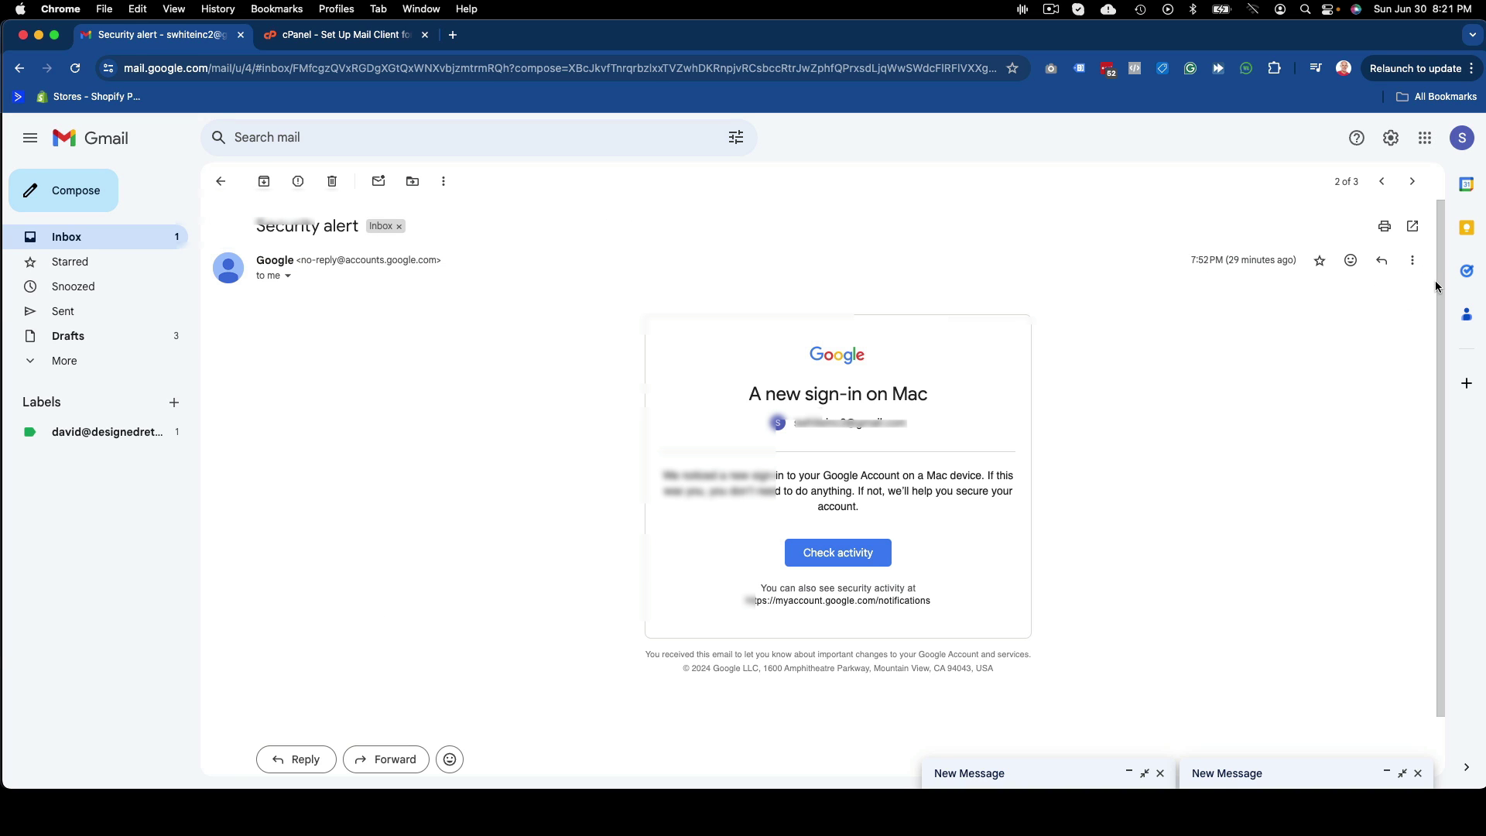
{"action": "left_click", "coordinate": [1381, 260]}
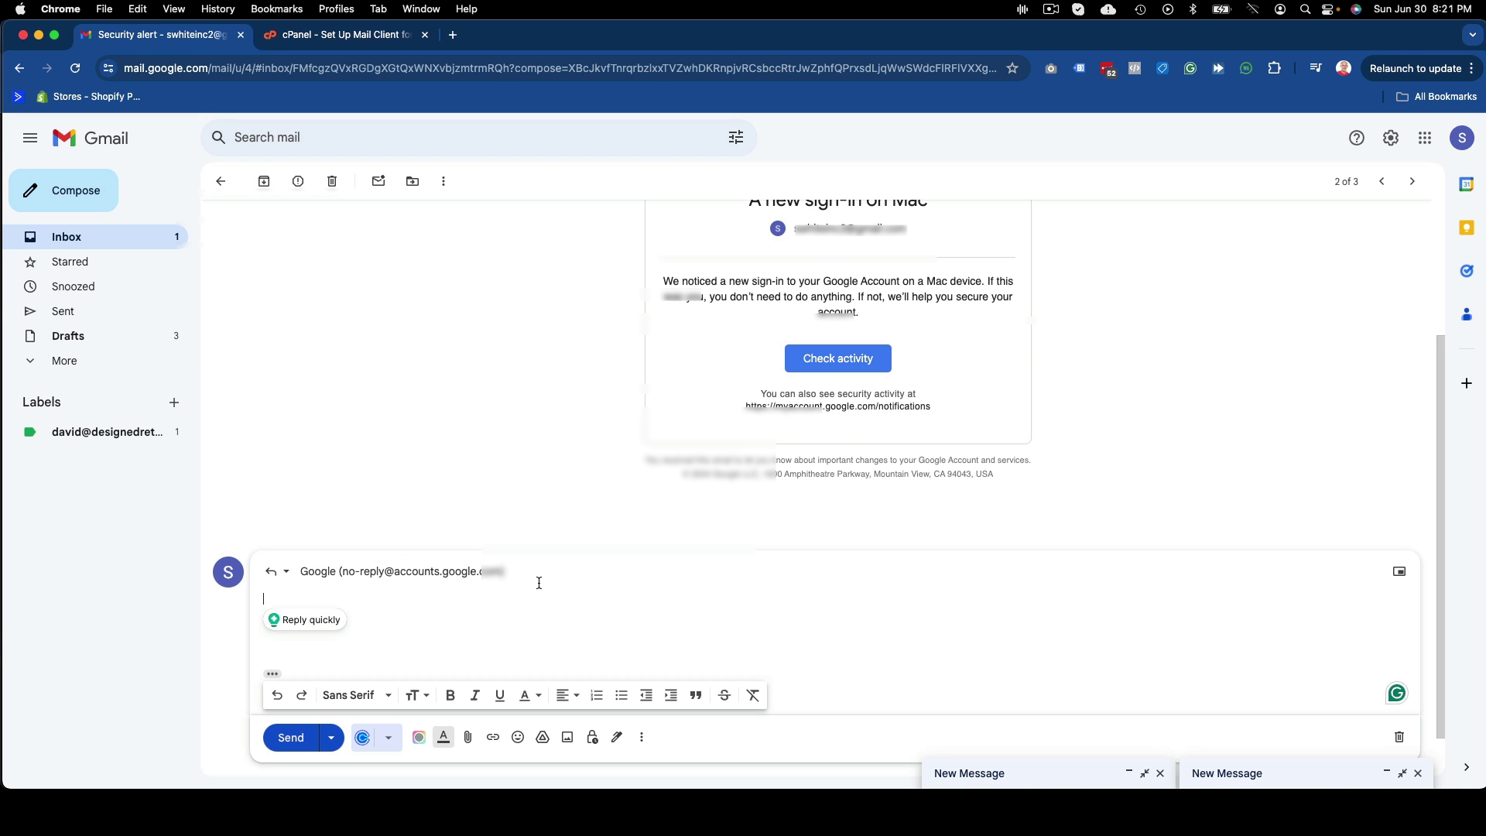
{"action": "left_click", "coordinate": [537, 573]}
{"action": "left_click", "coordinate": [523, 531]}
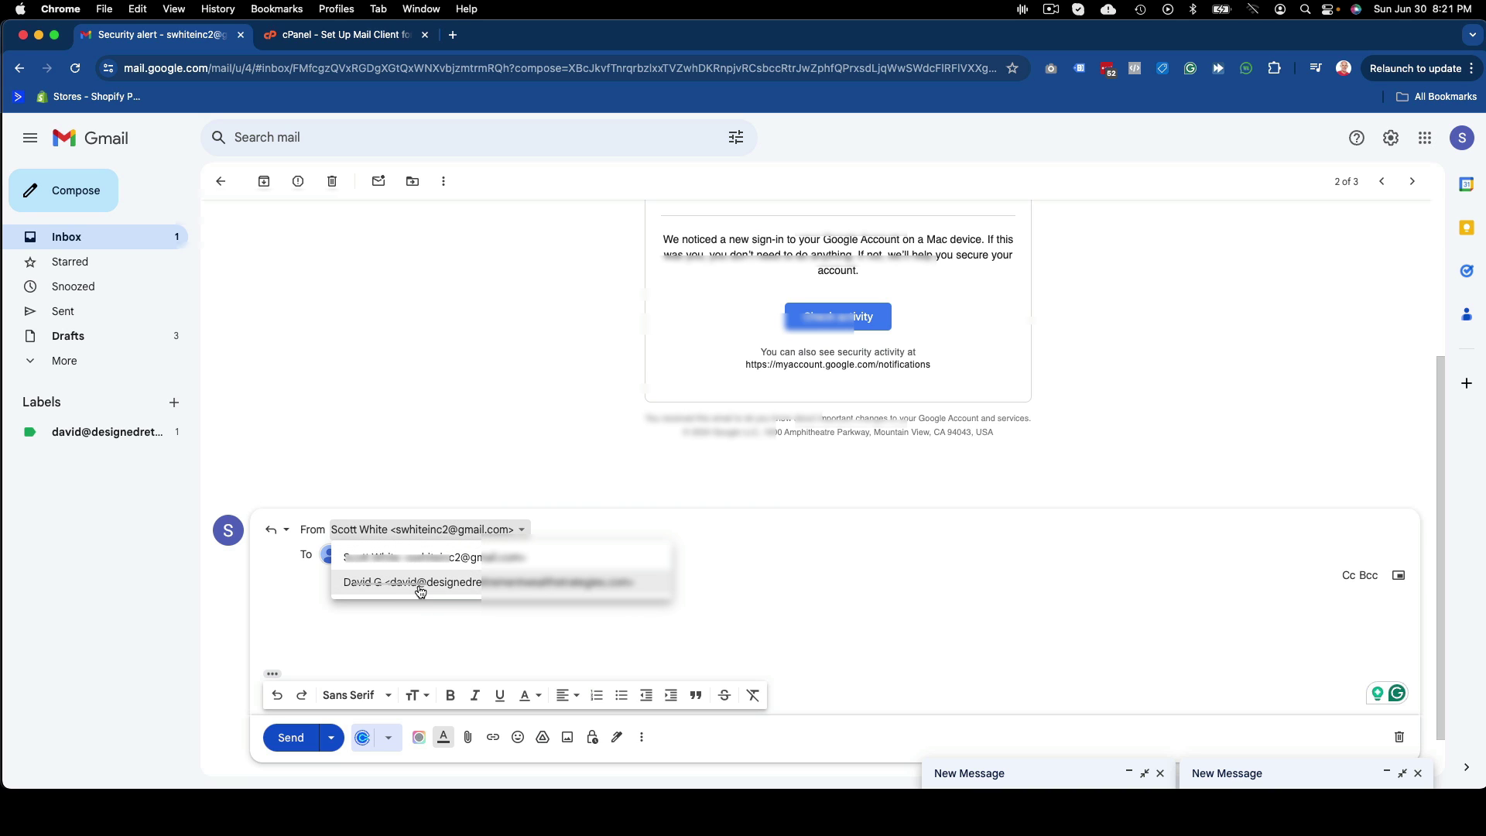
{"action": "left_click", "coordinate": [323, 670]}
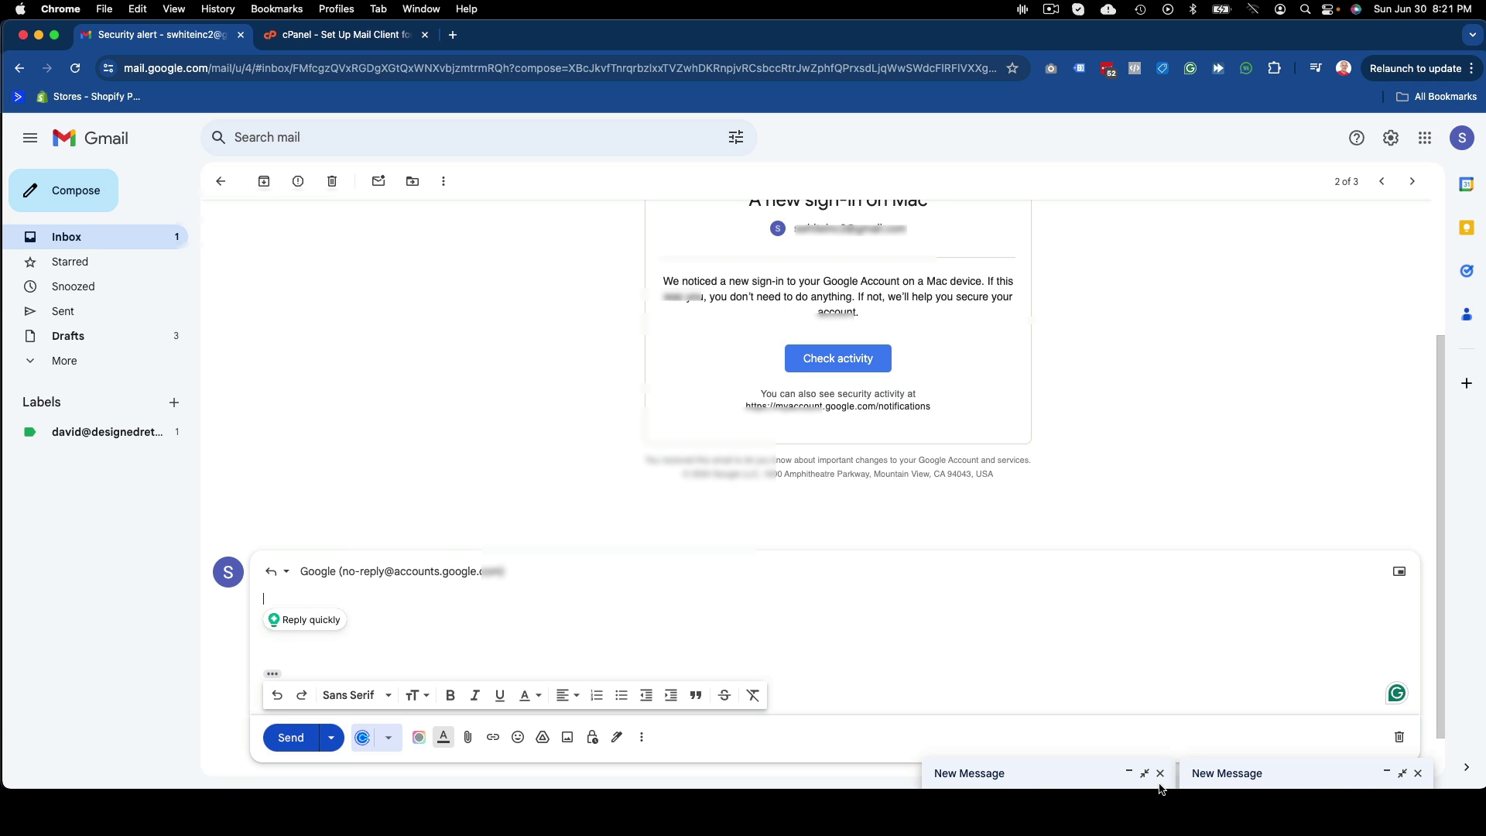
- Close both minimized new message windows and return to the inbox
{"action": "left_click", "coordinate": [1160, 773]}
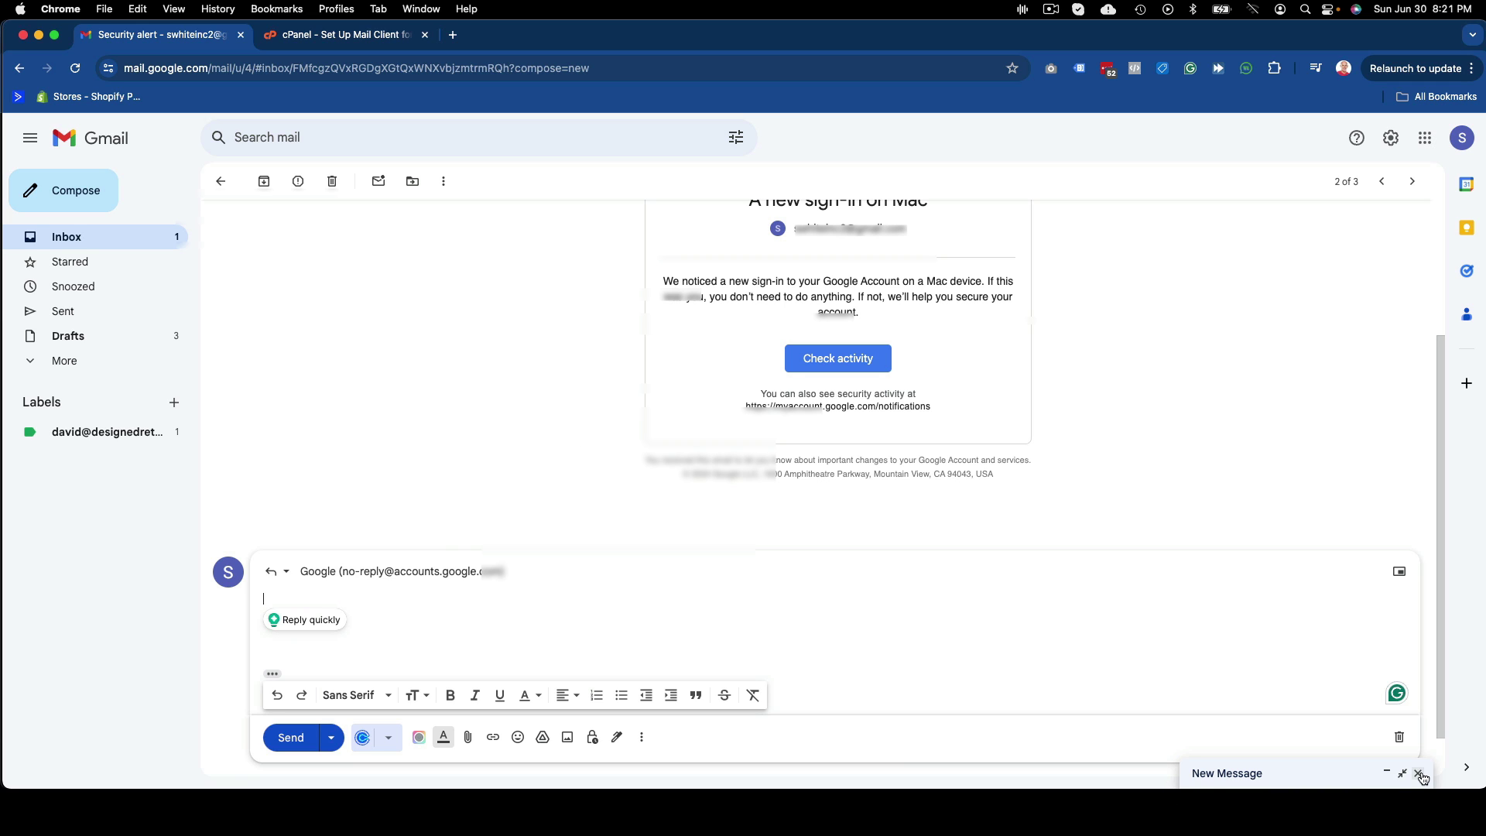
{"action": "left_click", "coordinate": [1419, 773]}
{"action": "scroll", "coordinate": [572, 400], "scroll_direction": "up", "scroll_amount": 3}
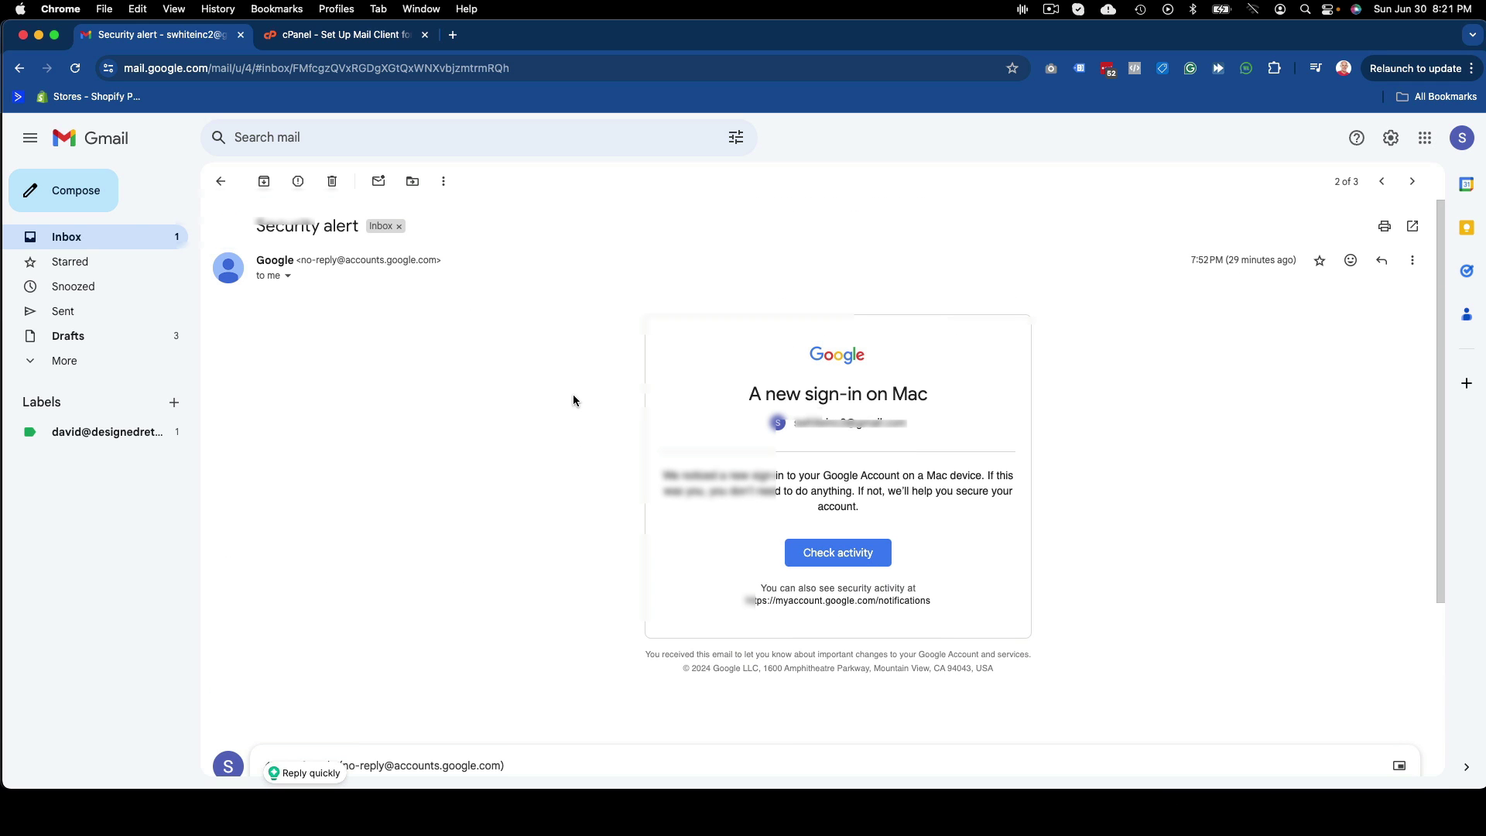
{"action": "left_click", "coordinate": [83, 239]}
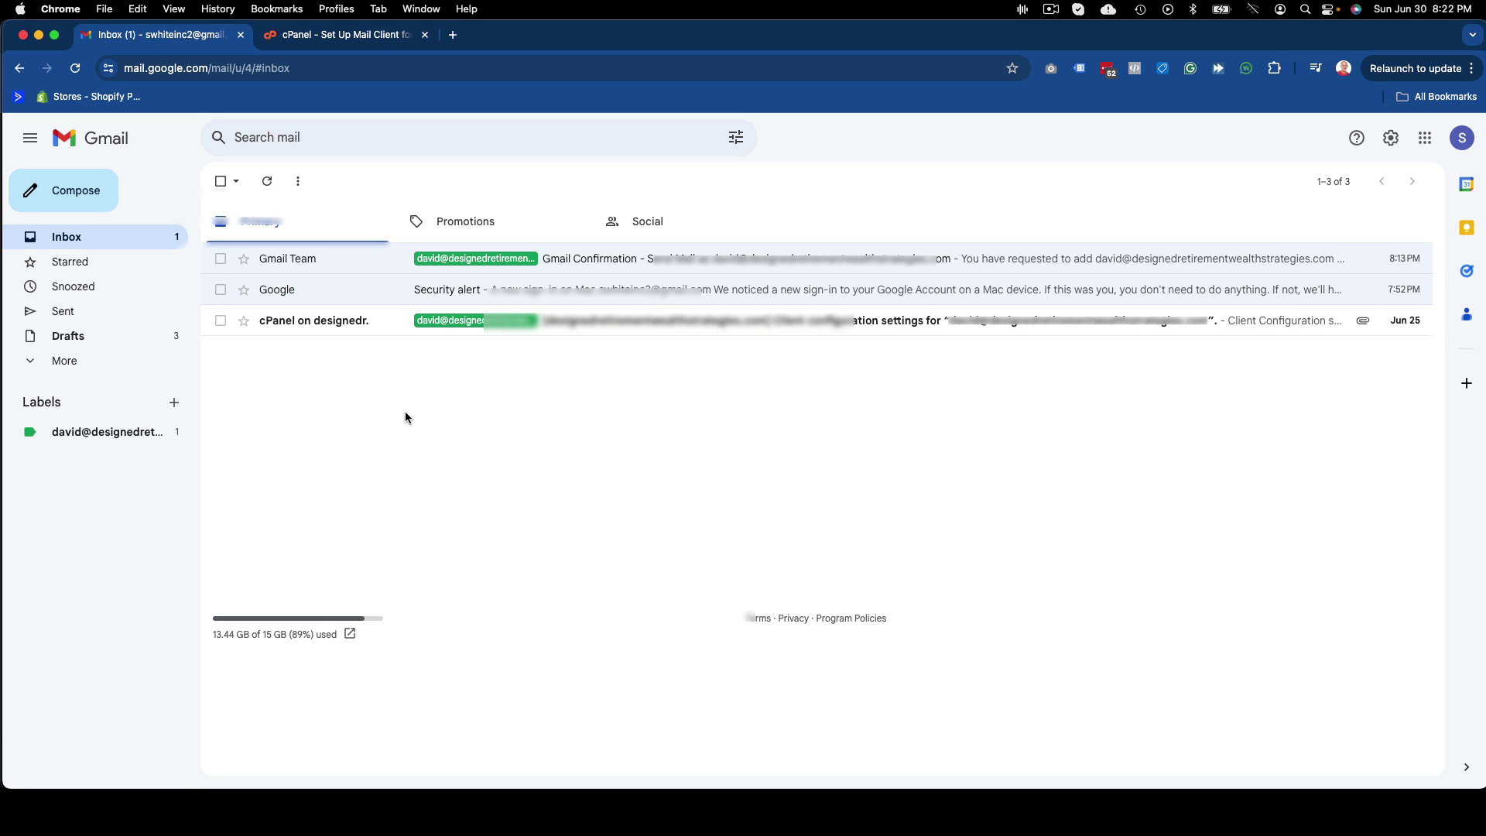
- Start another new message, pick the business address from the sender options, and close the message without sending it
{"action": "left_click", "coordinate": [70, 191]}
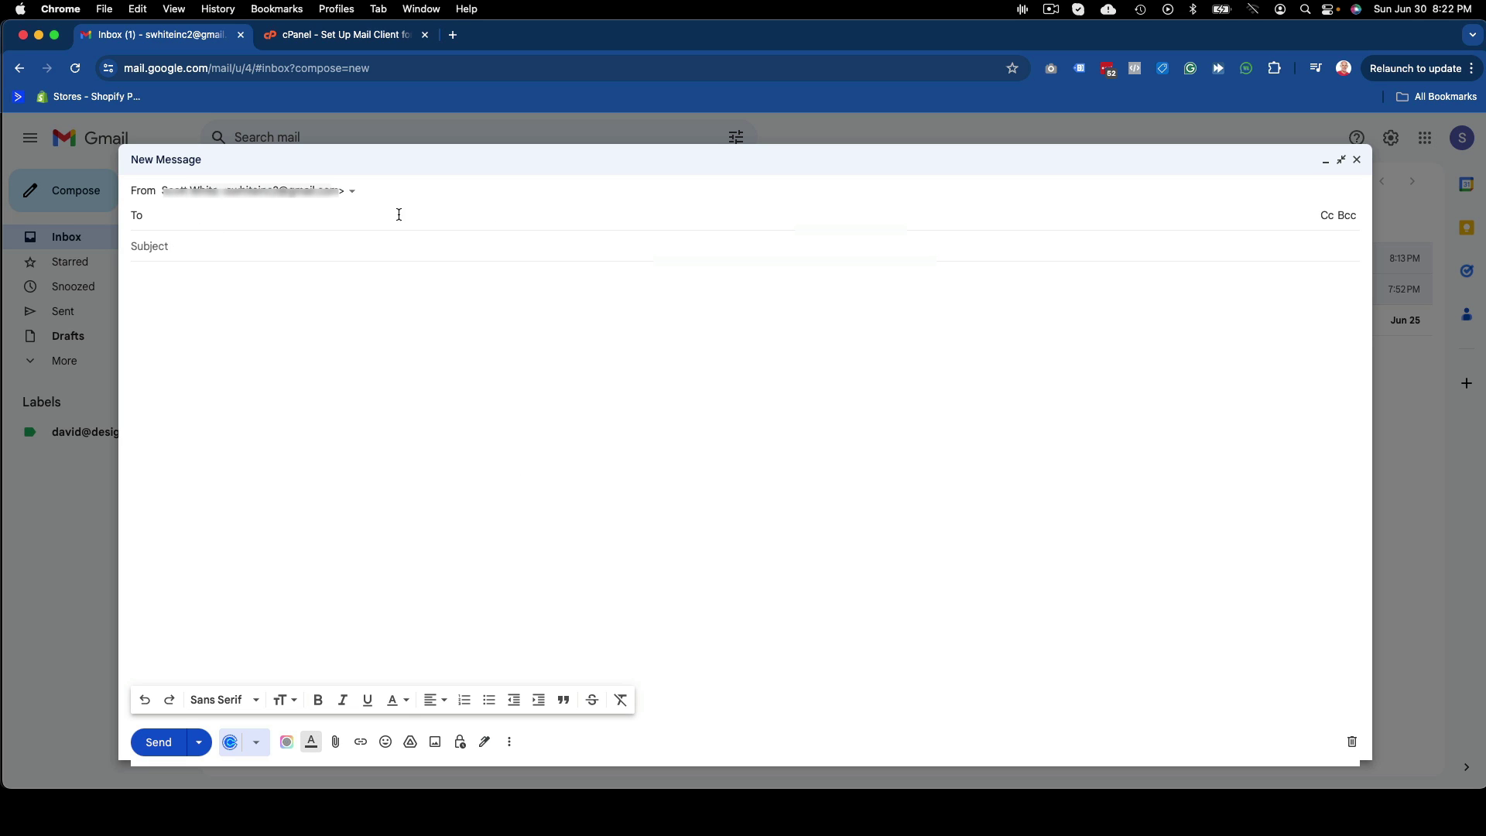
{"action": "left_click", "coordinate": [356, 194]}
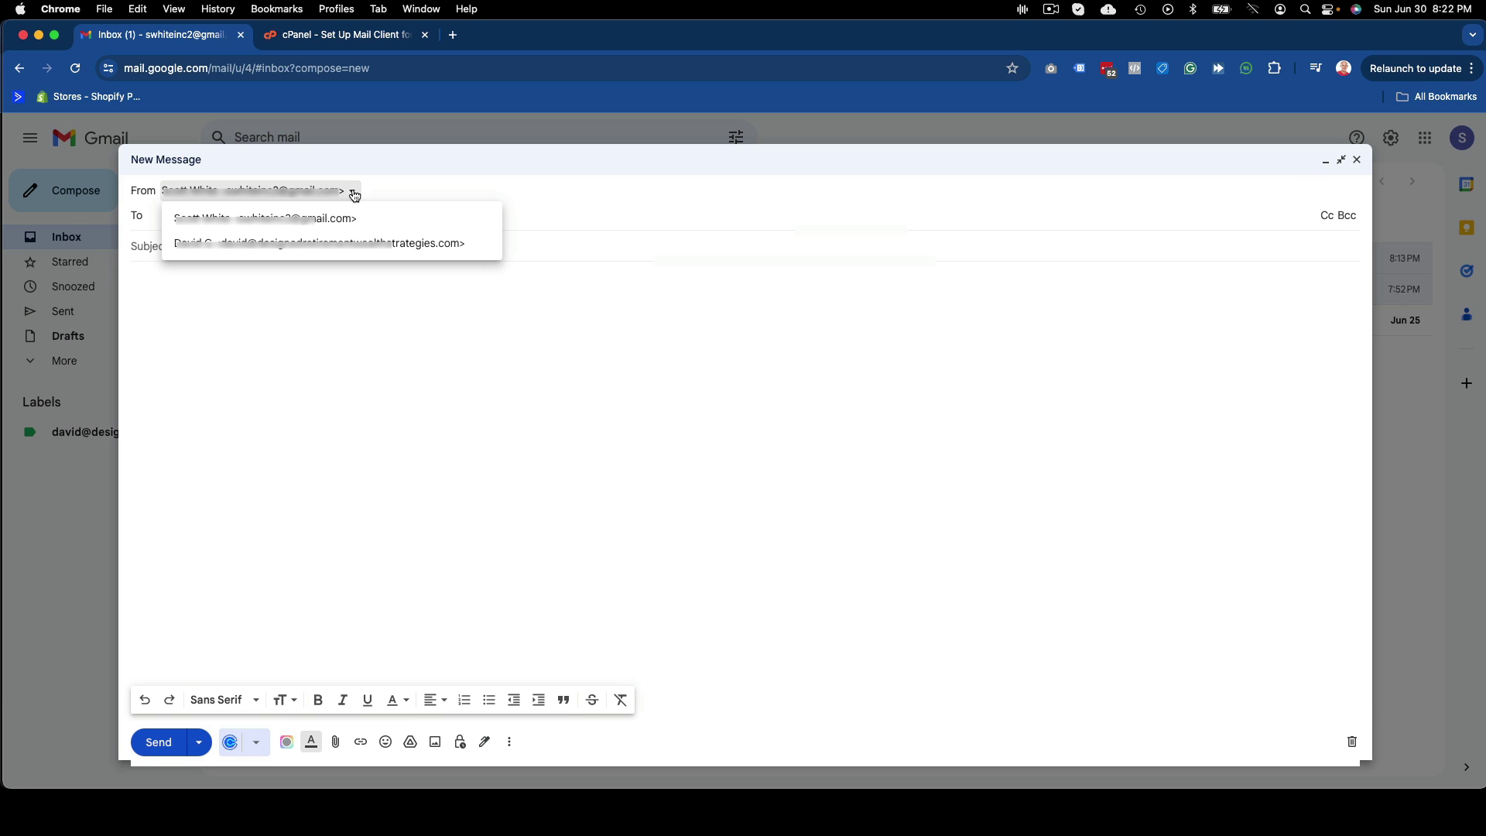
{"action": "left_click", "coordinate": [271, 244]}
{"action": "left_click", "coordinate": [1357, 160]}
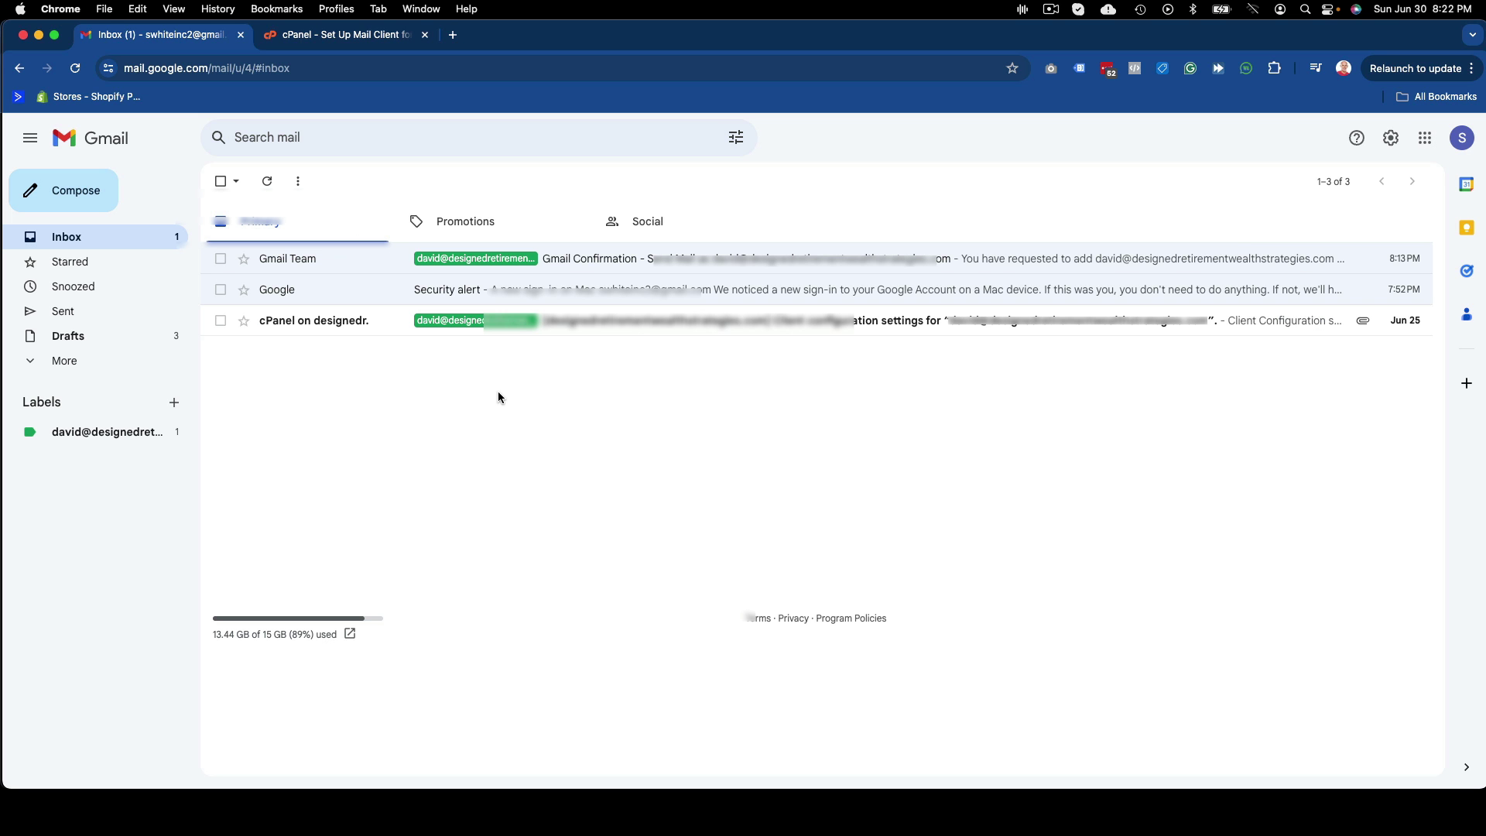